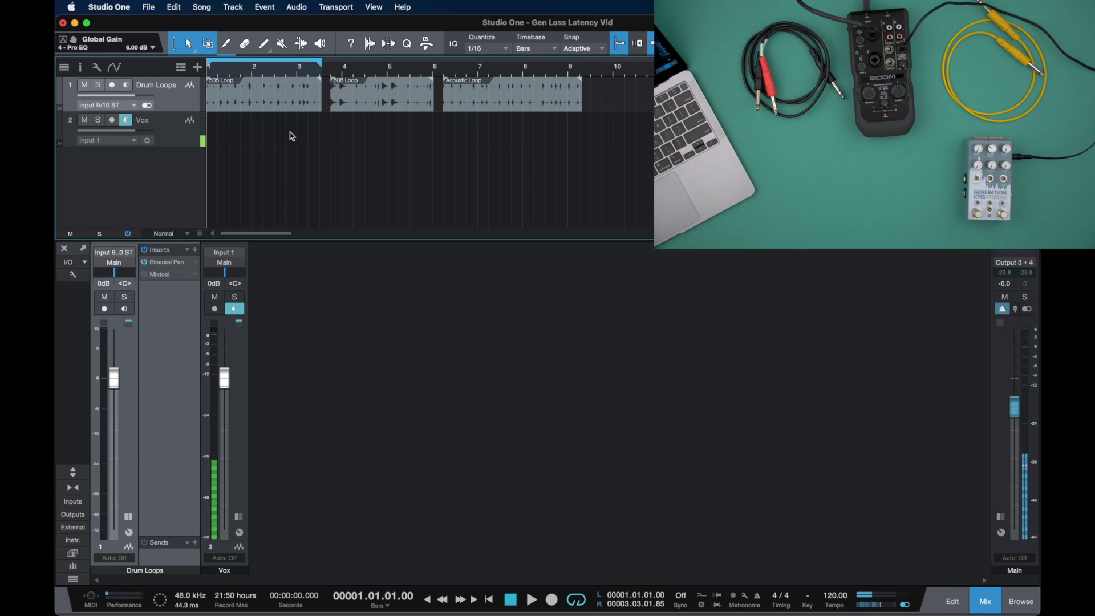
Start the drum loops playing, then stop them partway into bar 2
{"action": "key", "text": "space"}
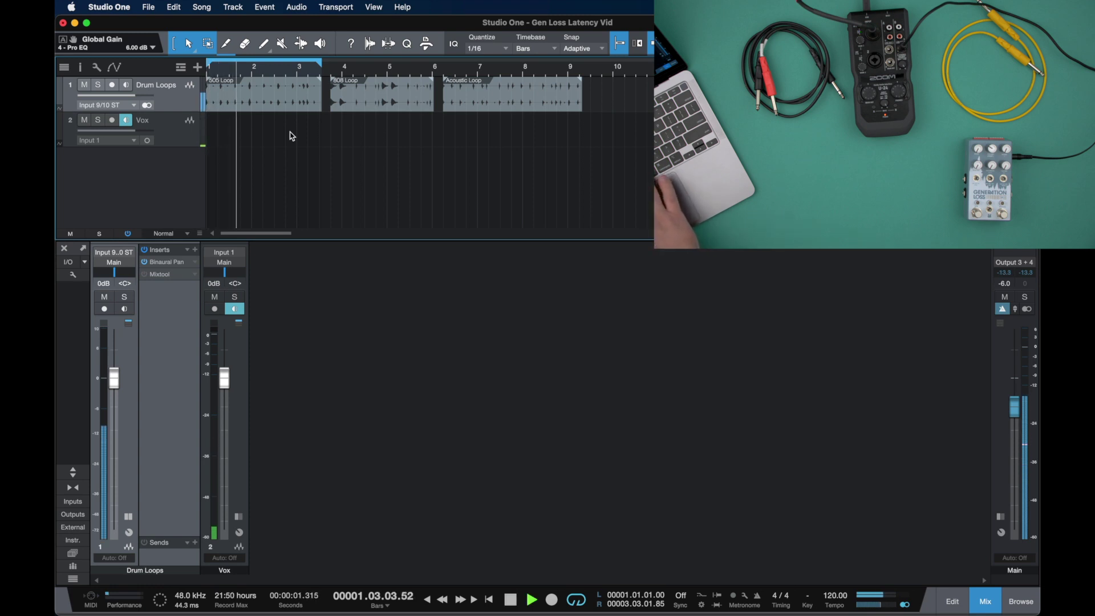
{"action": "key", "text": "space"}
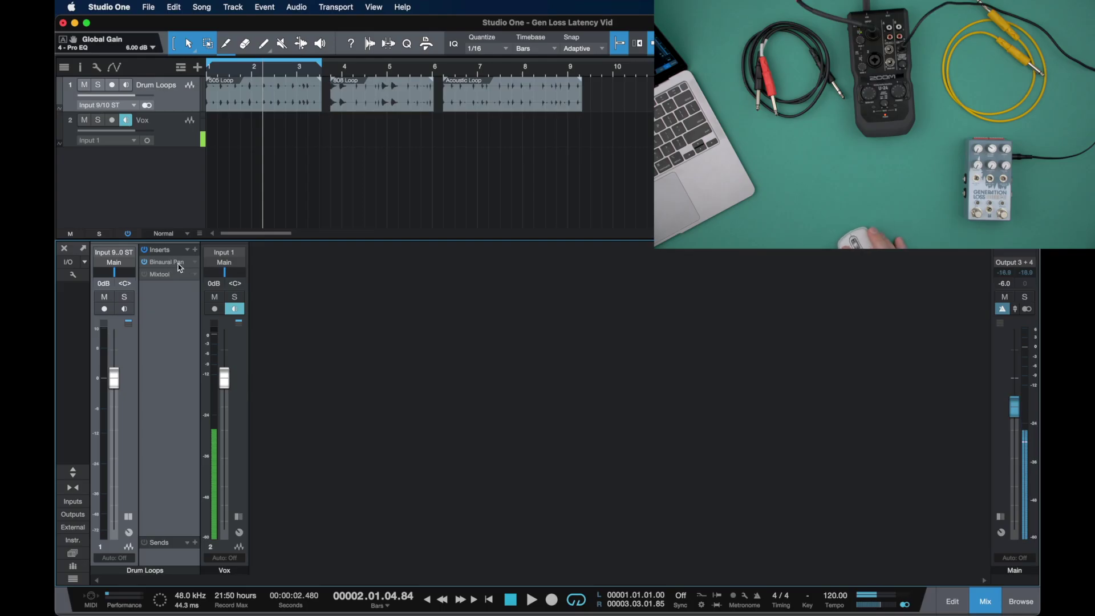
Insert Pipeline Mono from Utilities ahead of Mixtool on Drum Loops and lower its Send level
{"action": "left_click", "coordinate": [196, 267]}
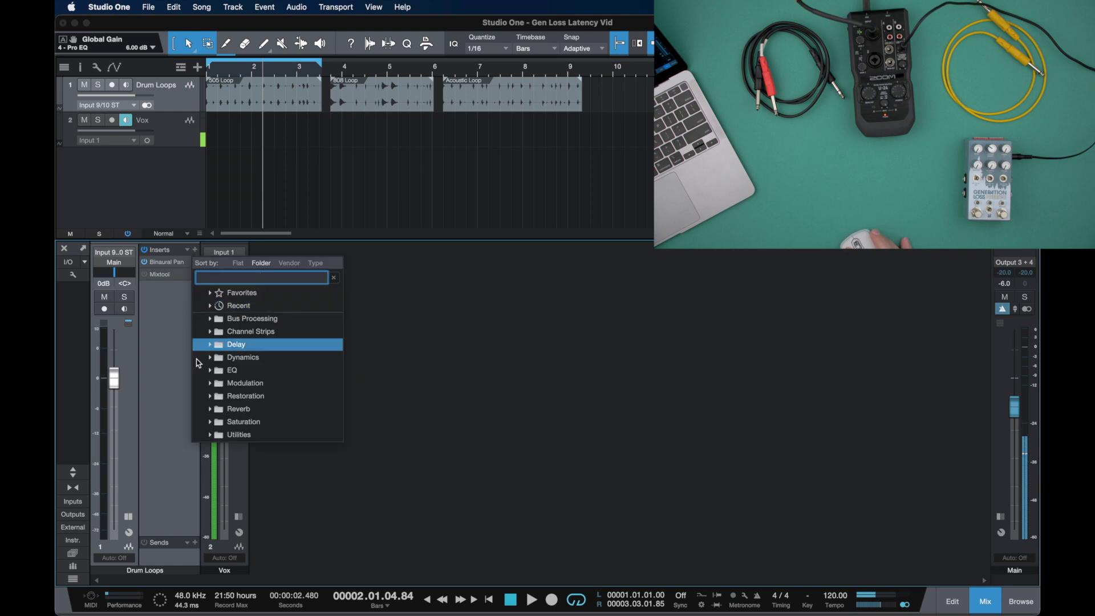
{"action": "left_click", "coordinate": [208, 435]}
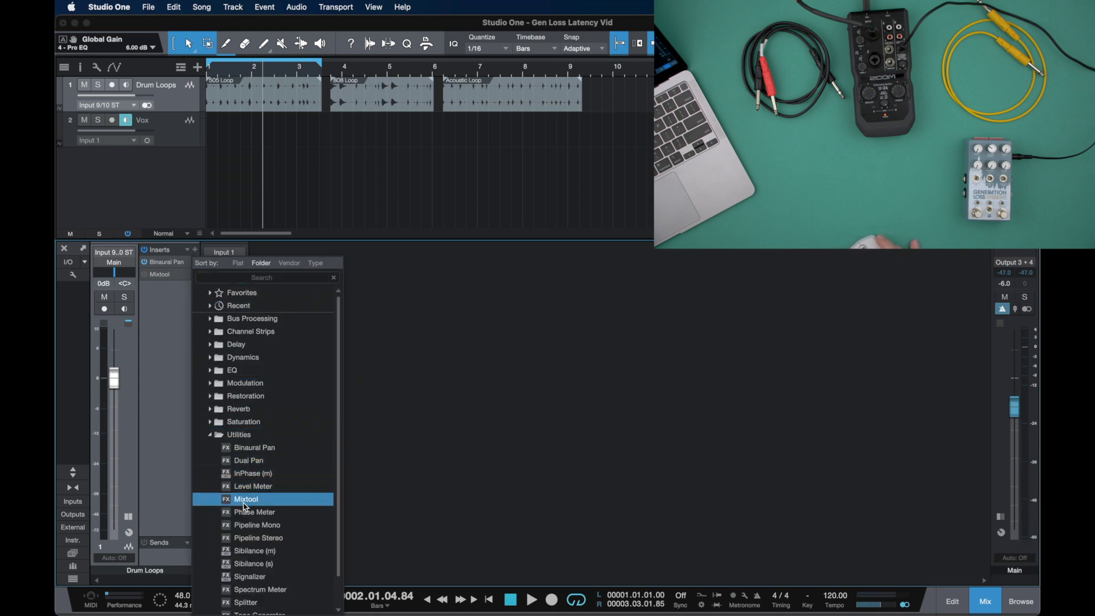
{"action": "left_click", "coordinate": [253, 524]}
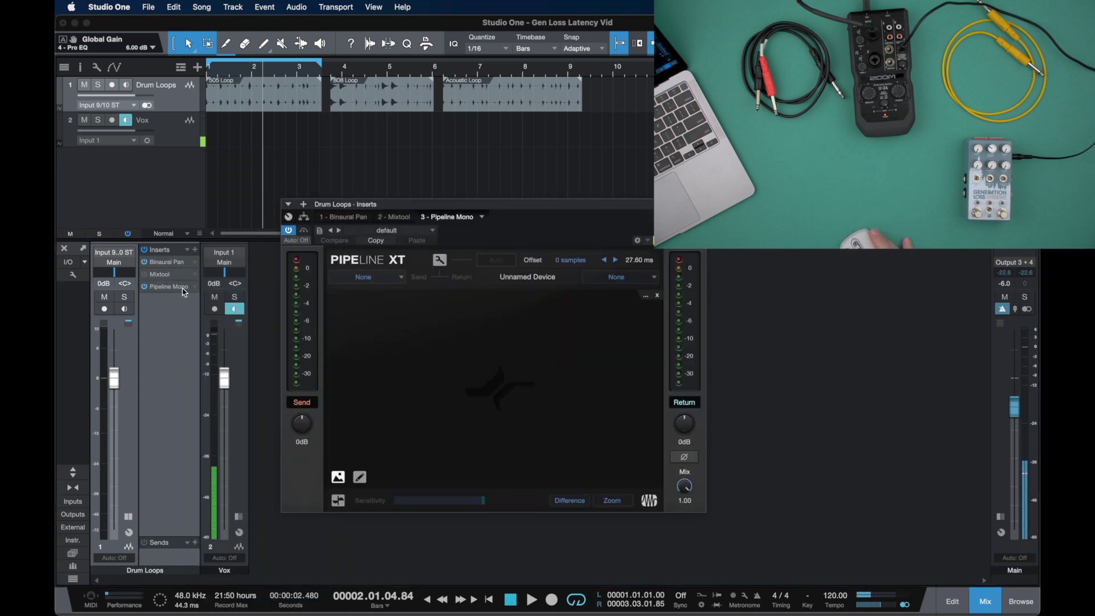
{"action": "left_click_drag", "start_coordinate": [184, 292], "coordinate": [174, 275]}
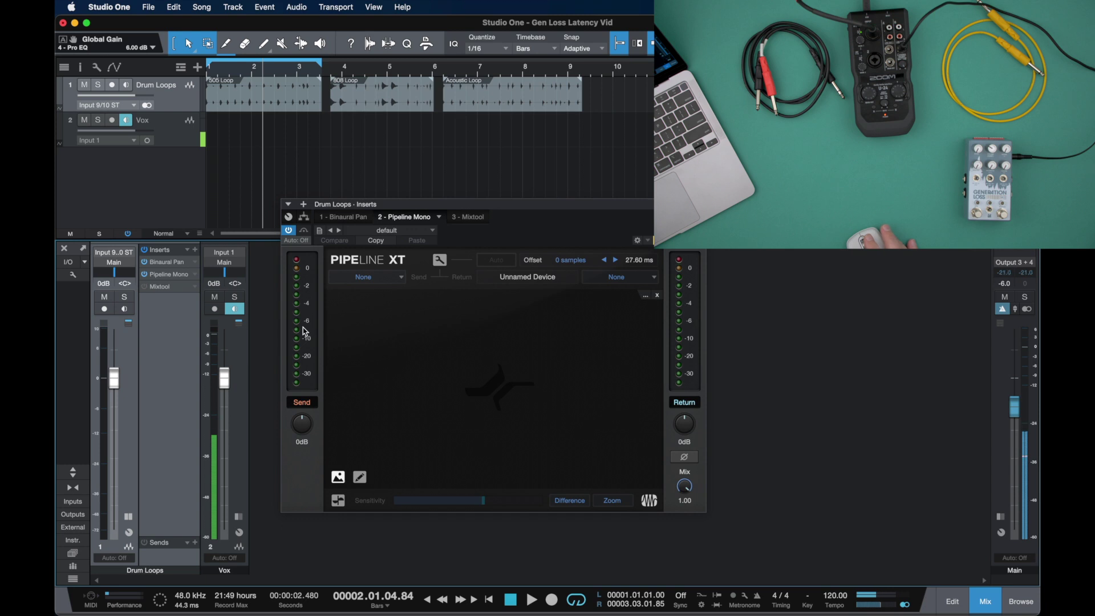
{"action": "left_click_drag", "start_coordinate": [306, 427], "coordinate": [314, 448]}
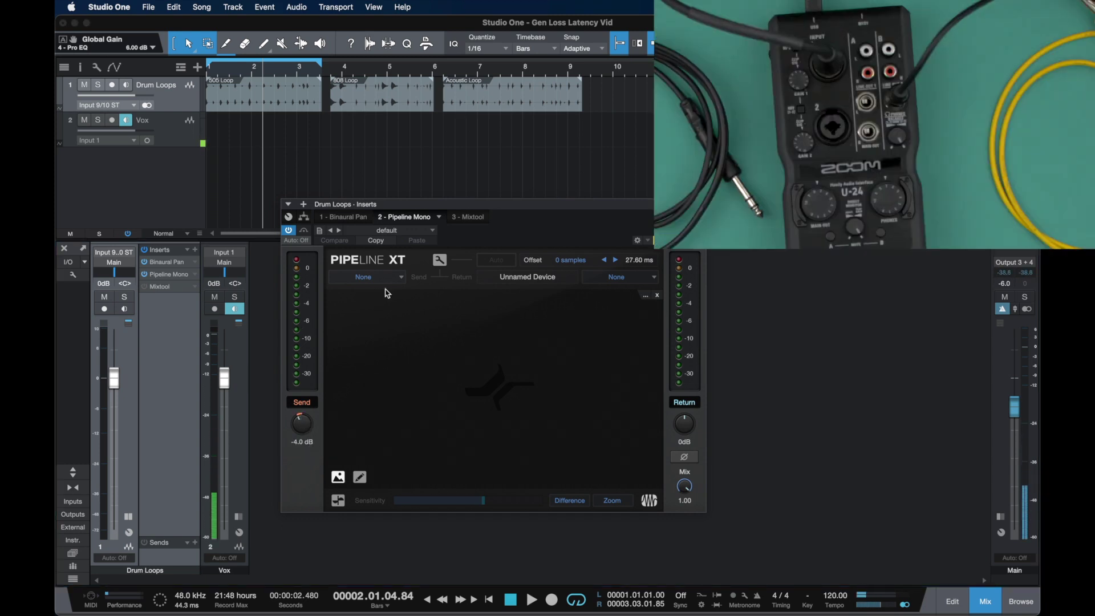
Route Pipeline Mono's send to Out 1 and its return from Input 2
{"action": "left_click", "coordinate": [391, 281]}
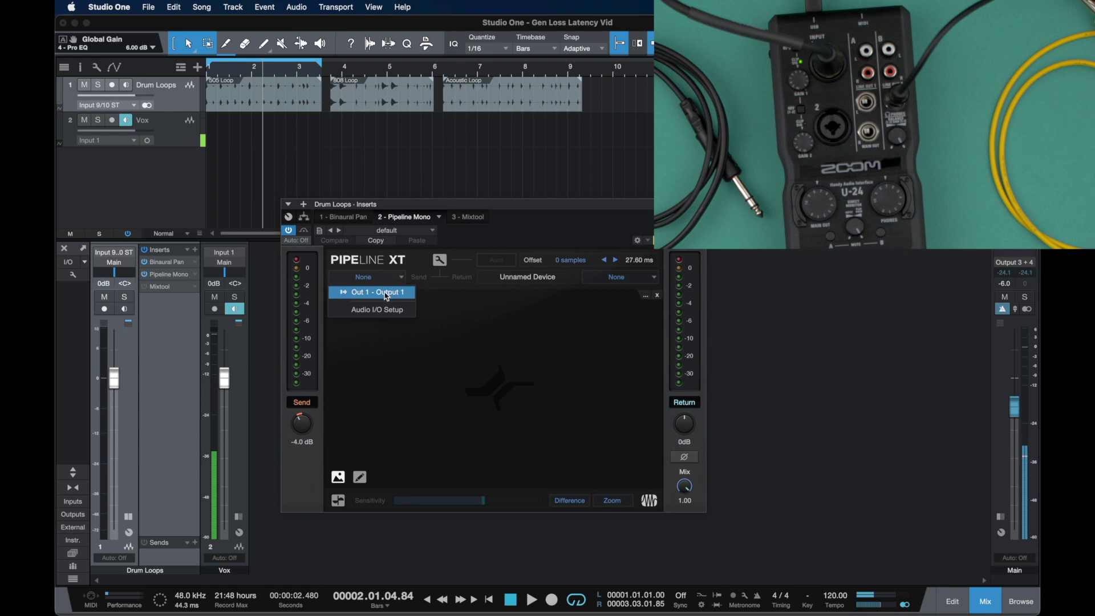
{"action": "left_click", "coordinate": [386, 294]}
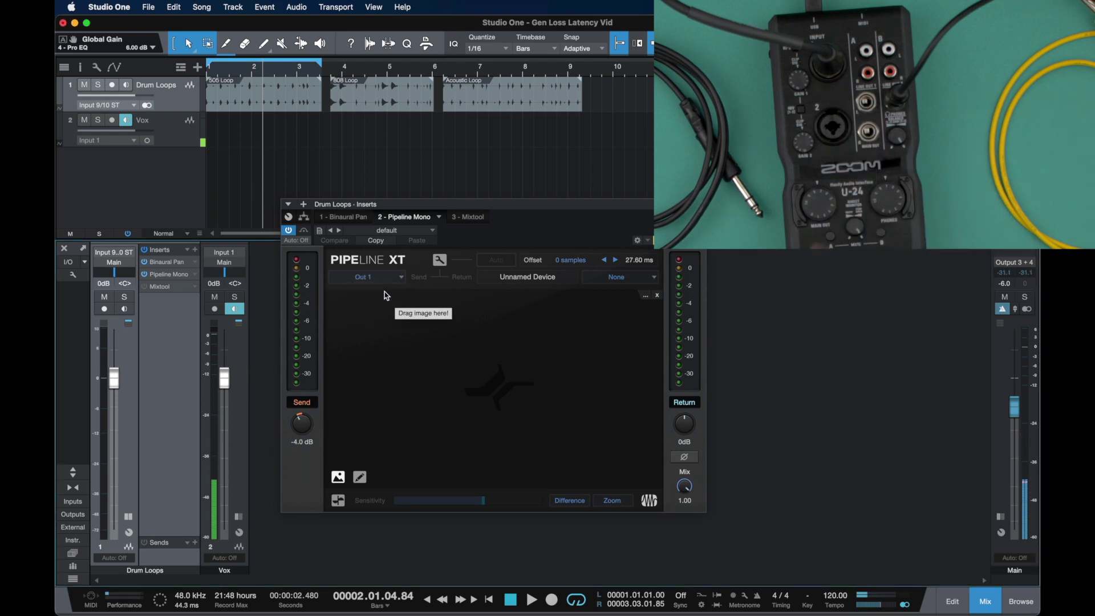
{"action": "left_click", "coordinate": [620, 277]}
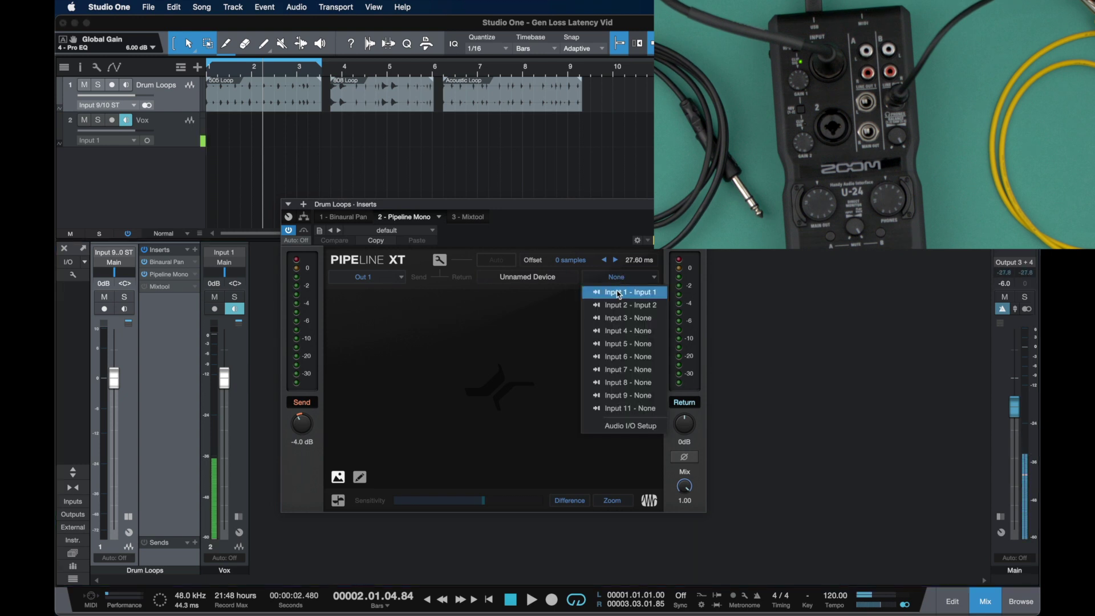
{"action": "left_click", "coordinate": [619, 304]}
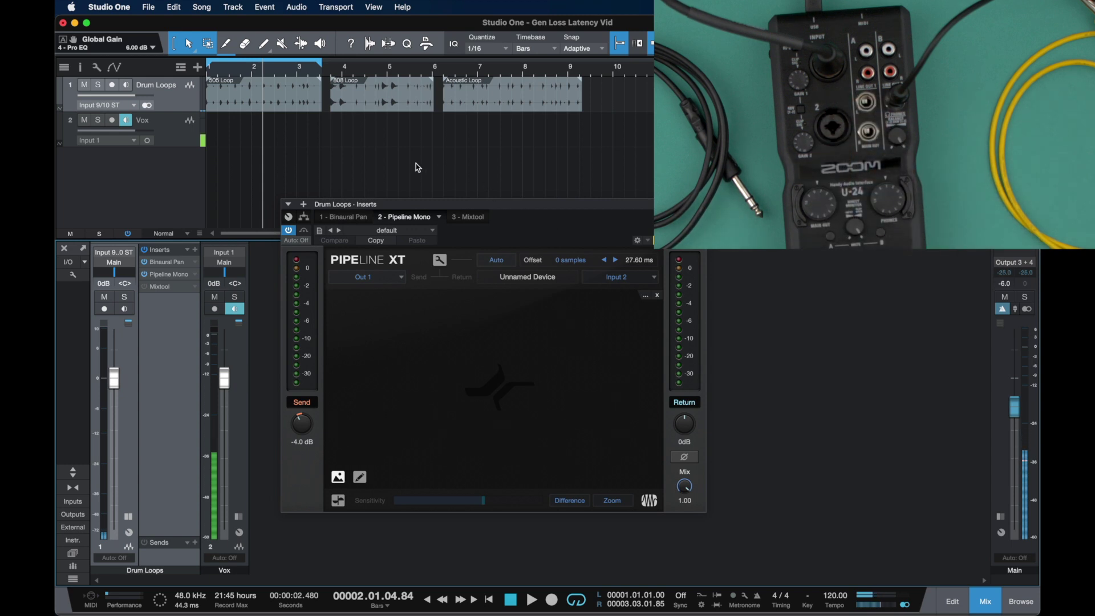
Play the drum loops through the pedal, then stop and rewind to the song start
{"action": "left_click", "coordinate": [530, 597]}
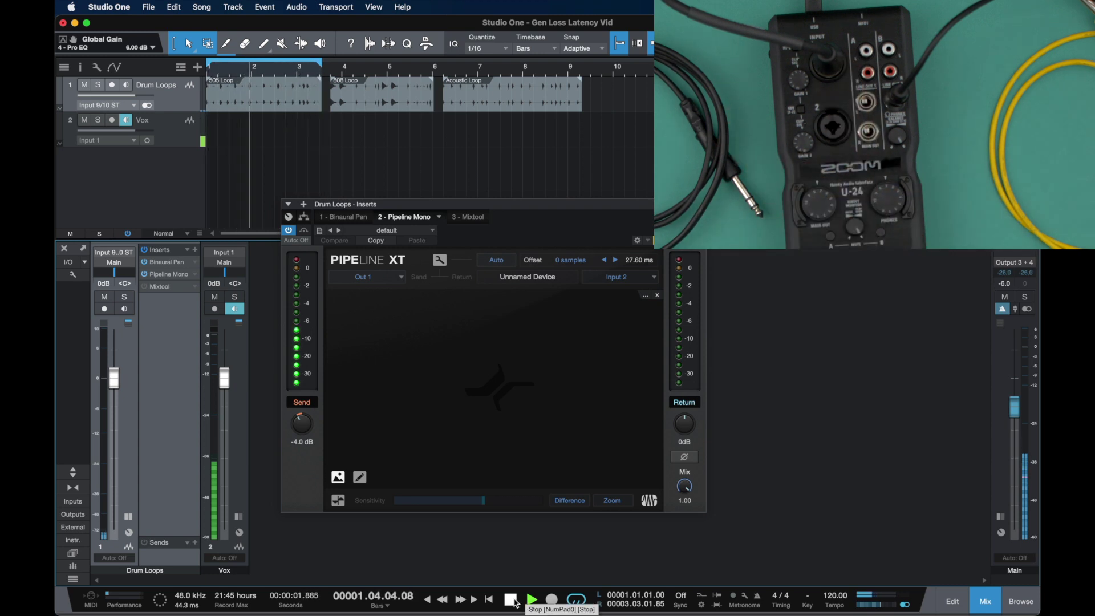
{"action": "left_click", "coordinate": [513, 600]}
{"action": "left_click", "coordinate": [513, 600]}
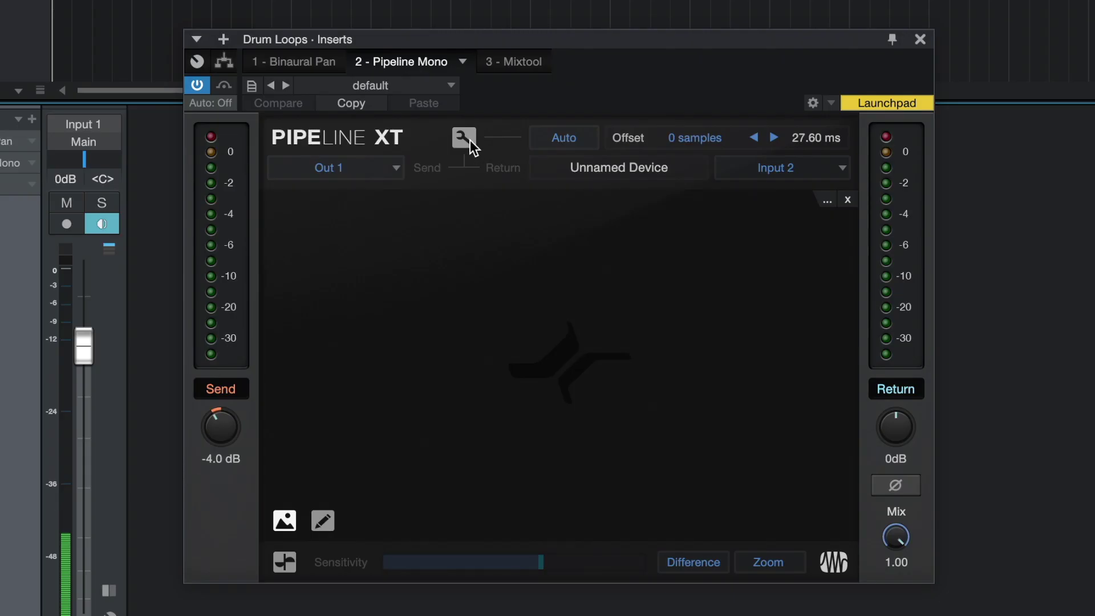
Ping the pedal loop and auto-detect latency, giving a -3 sample offset at 27.54 ms
{"action": "left_click", "coordinate": [439, 260]}
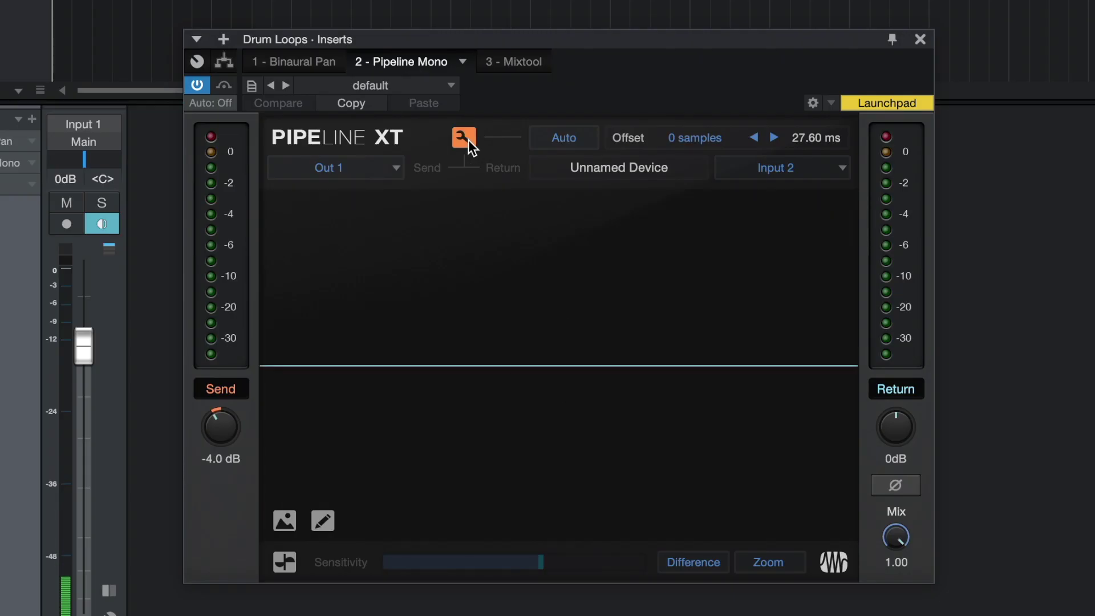
{"action": "left_click", "coordinate": [569, 141]}
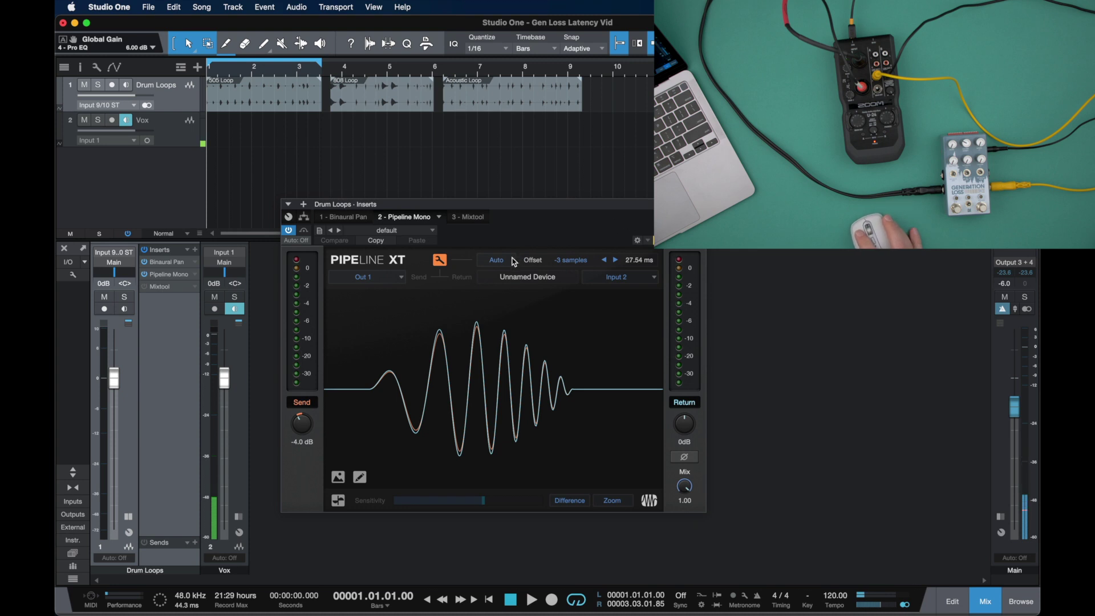
Re-run Auto latency detection, yielding a 422-sample offset at 36.40 ms
{"action": "left_click", "coordinate": [512, 260]}
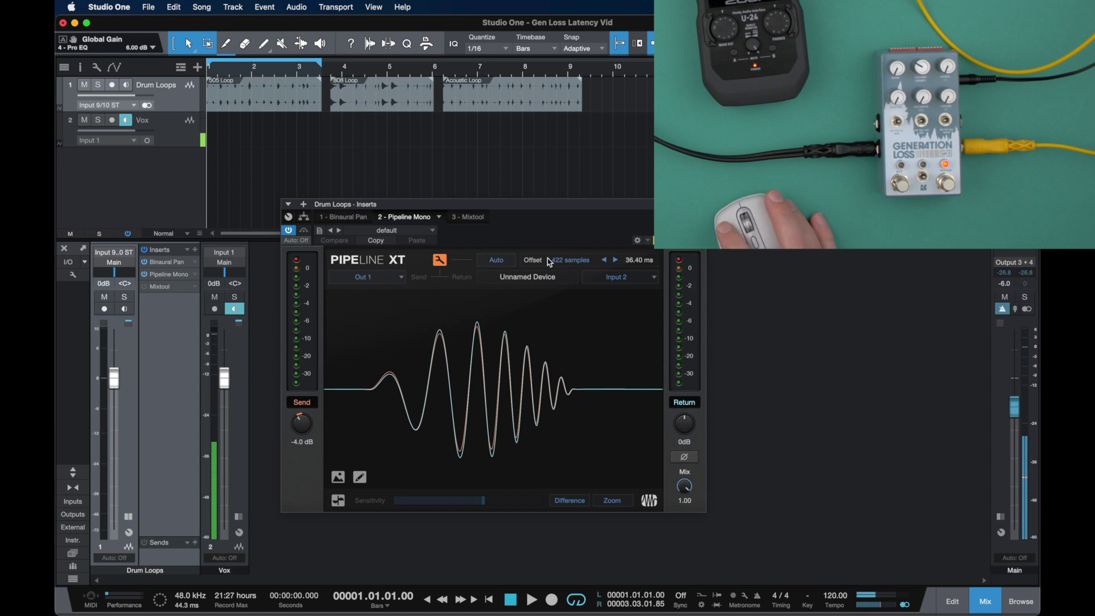
Run Auto latency detection twice more so the offset settles at 423 samples
{"action": "left_click", "coordinate": [505, 261]}
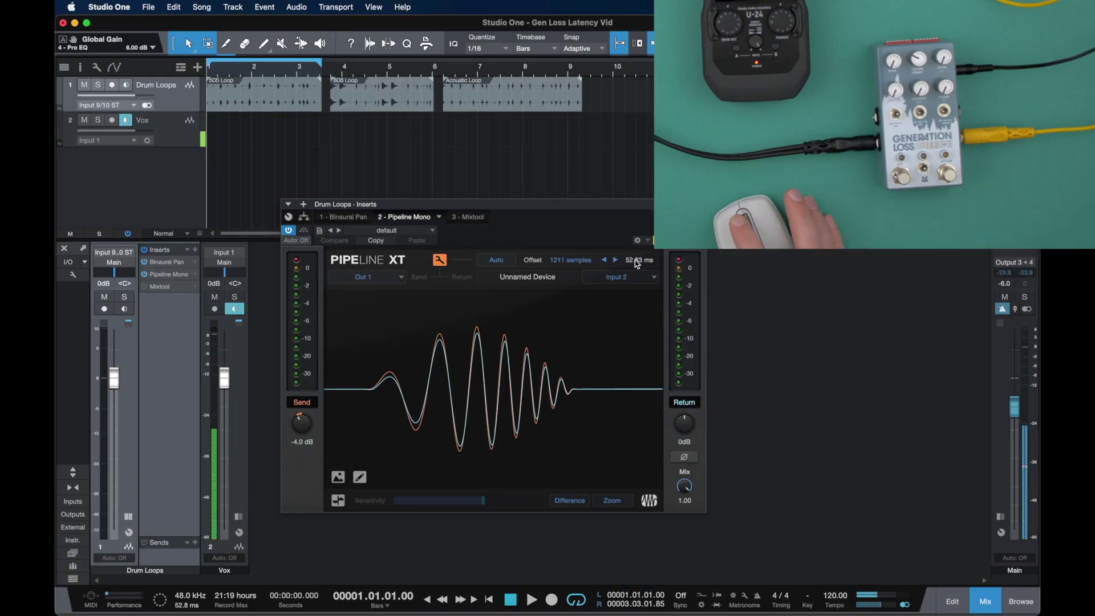
{"action": "left_click", "coordinate": [507, 262]}
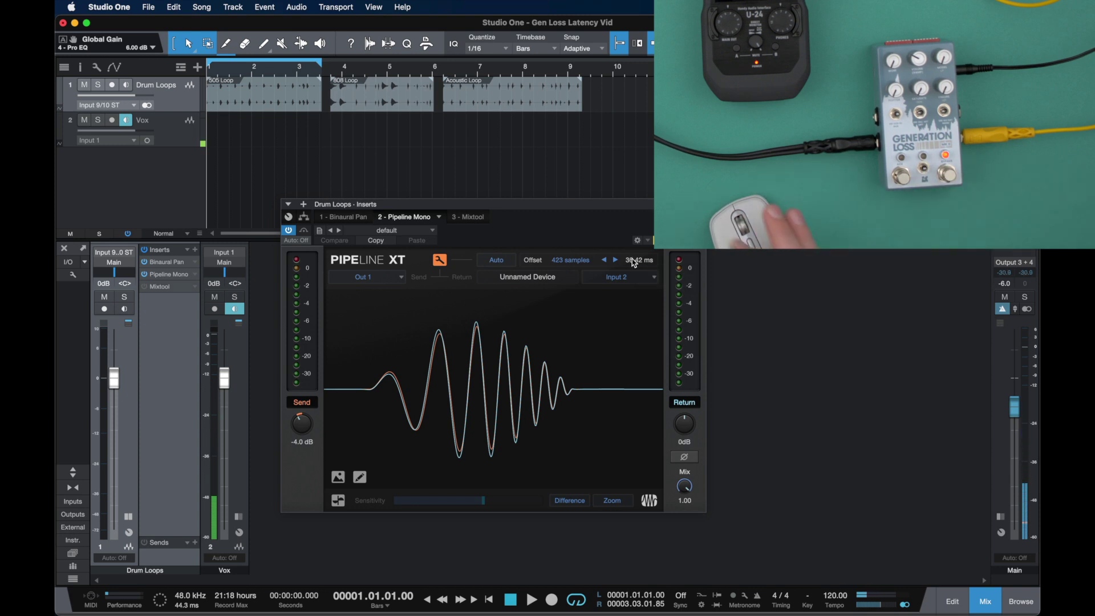
Auto-detect the round-trip latency again, now 1213 samples (52.88 ms)
{"action": "left_click", "coordinate": [508, 262]}
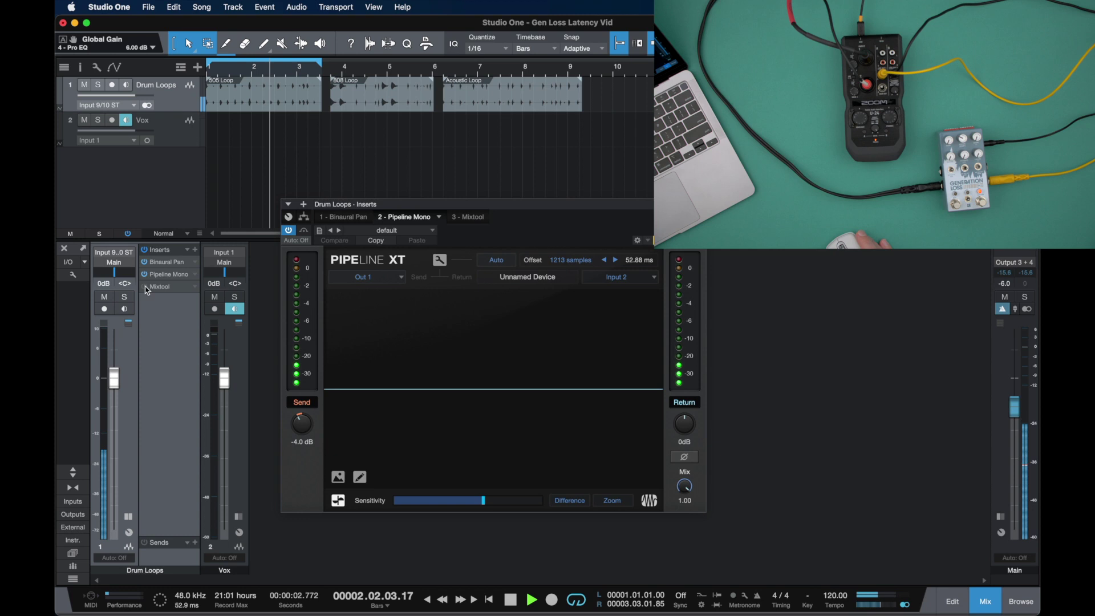
Stop the drum loop playback, leaving the transport at bar 3
{"action": "key", "text": "space"}
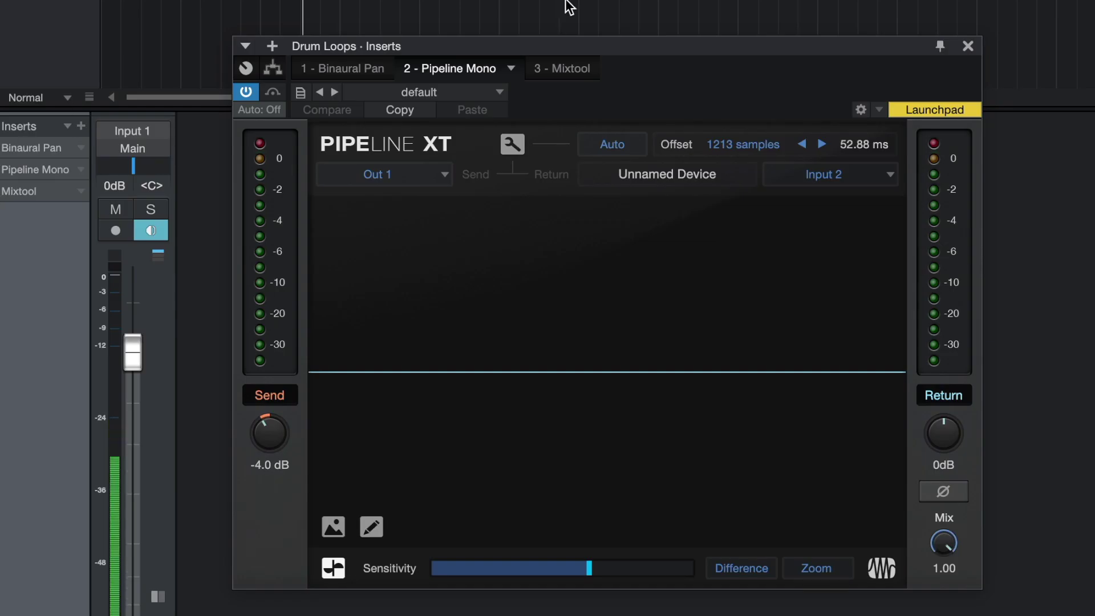
Reposition the Pipeline XT window, return its Mix to fully wet 1.00, and restart the drum loop
{"action": "left_click_drag", "start_coordinate": [563, 46], "coordinate": [525, 38]}
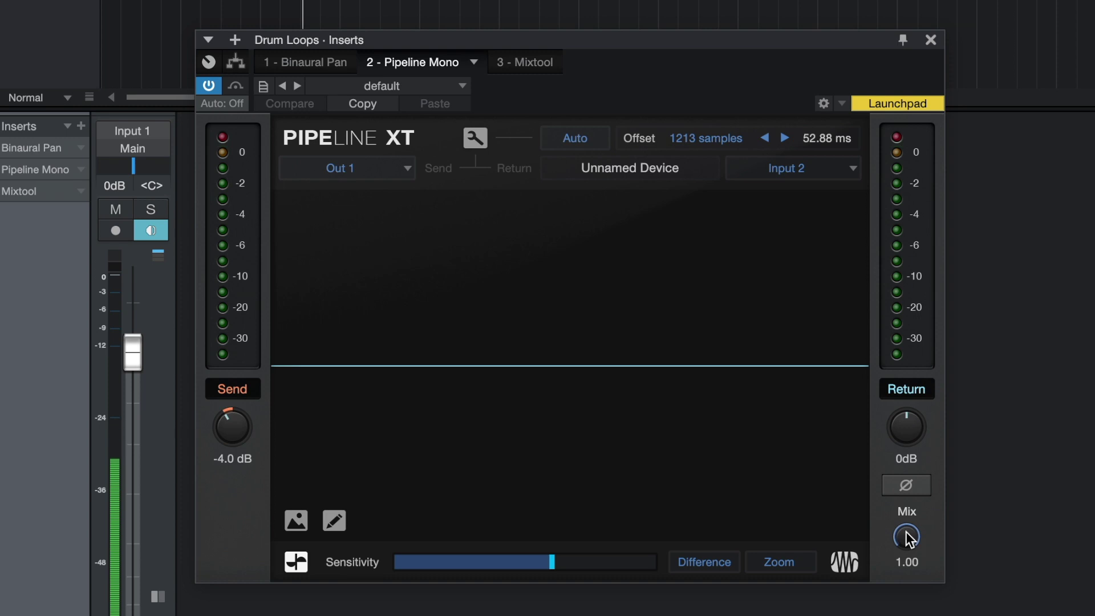
{"action": "left_click_drag", "start_coordinate": [897, 542], "coordinate": [901, 587]}
{"action": "left_click_drag", "start_coordinate": [906, 539], "coordinate": [924, 246]}
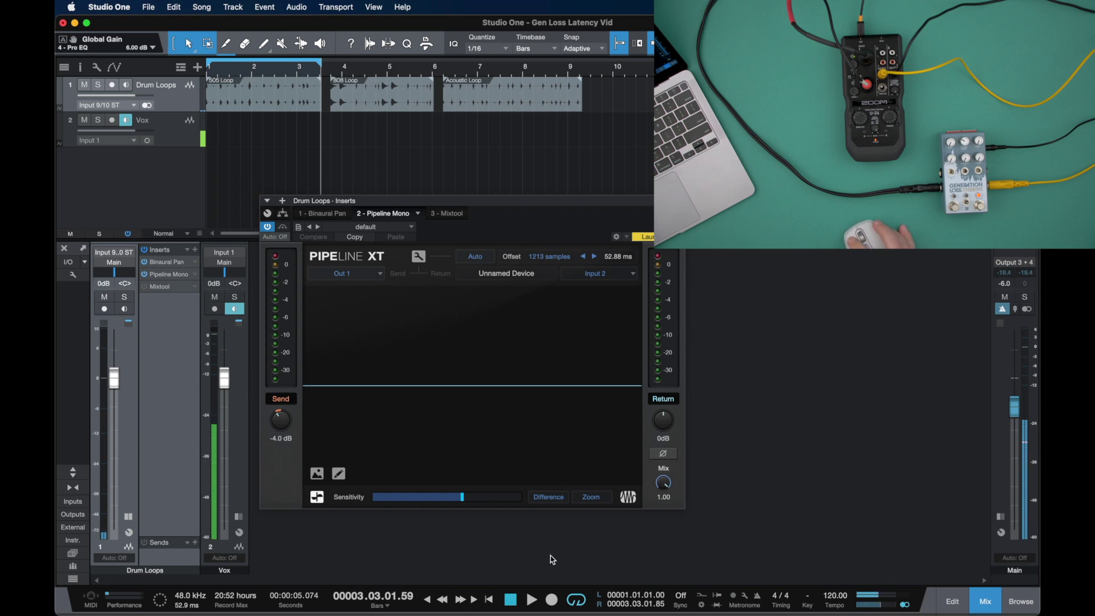
{"action": "left_click", "coordinate": [531, 599]}
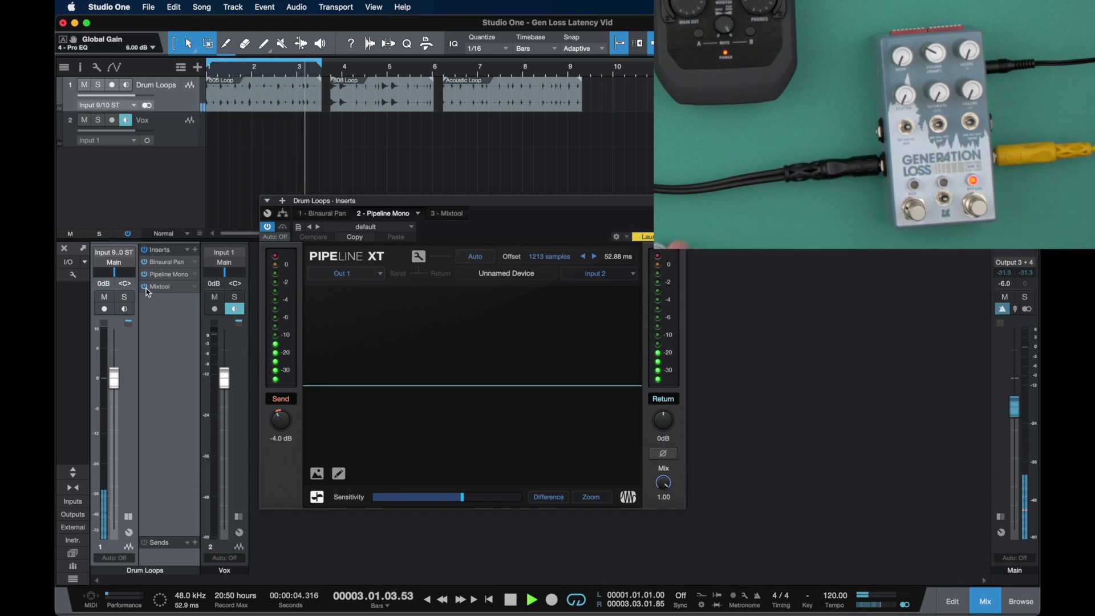
Compare Pipeline XT Mix at 0.70 and 1.00, enable Mixtool on Drum Loops, and settle Mix at 0.48
{"action": "left_click_drag", "start_coordinate": [672, 482], "coordinate": [665, 547]}
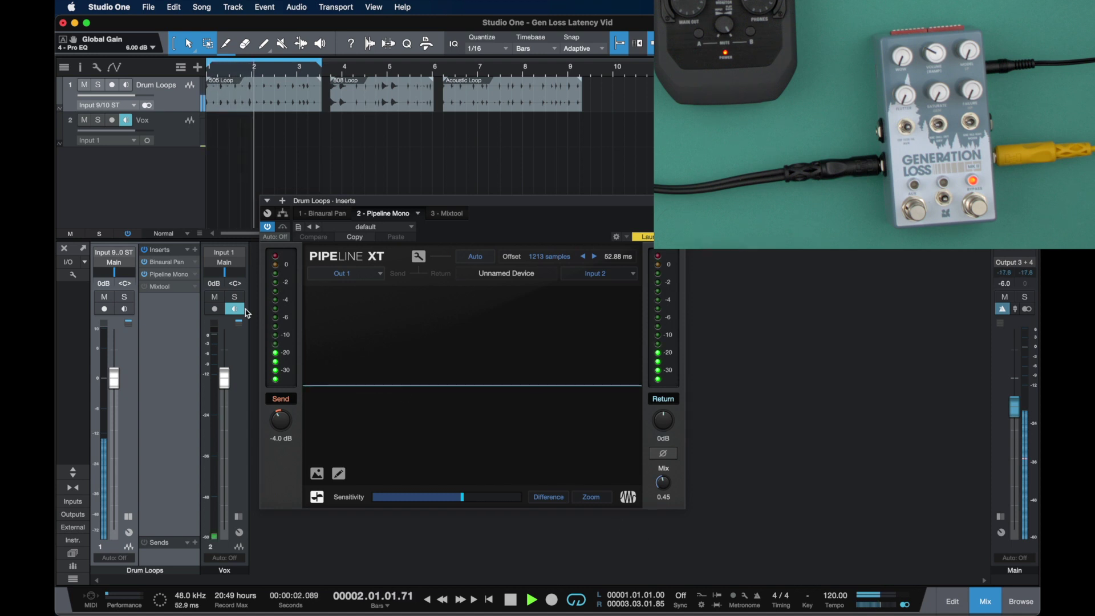
{"action": "left_click", "coordinate": [146, 286]}
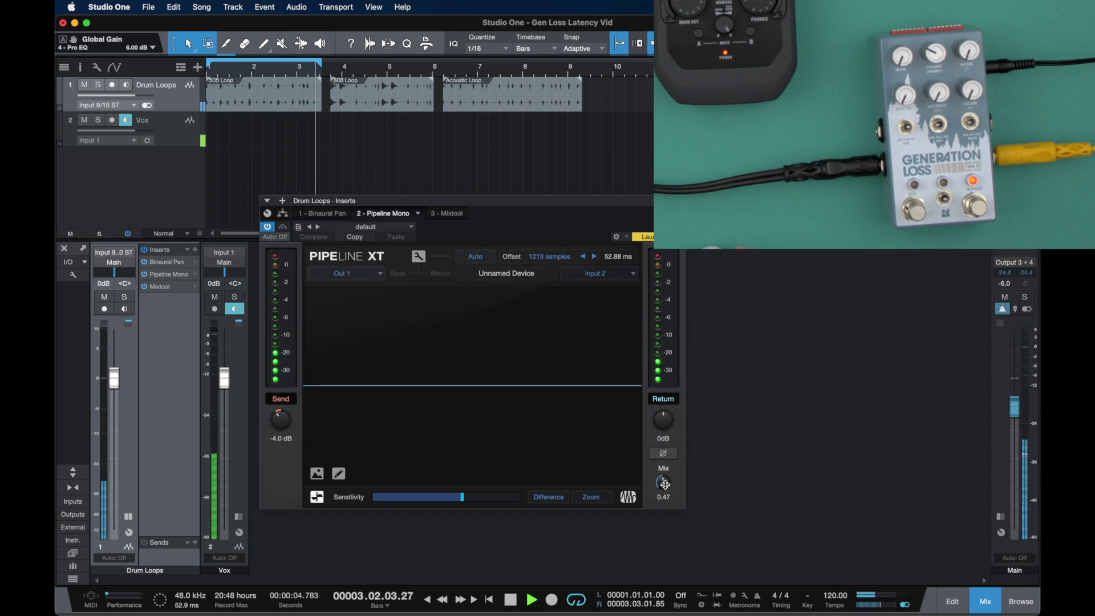
{"action": "left_click_drag", "start_coordinate": [664, 484], "coordinate": [668, 490]}
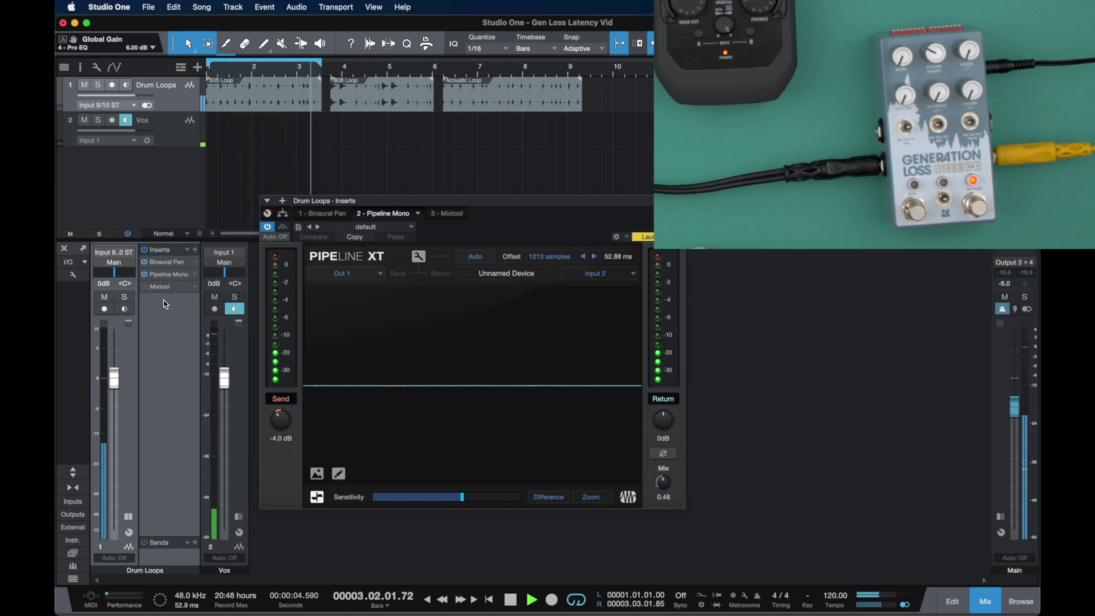
{"action": "left_click_drag", "start_coordinate": [663, 482], "coordinate": [676, 375]}
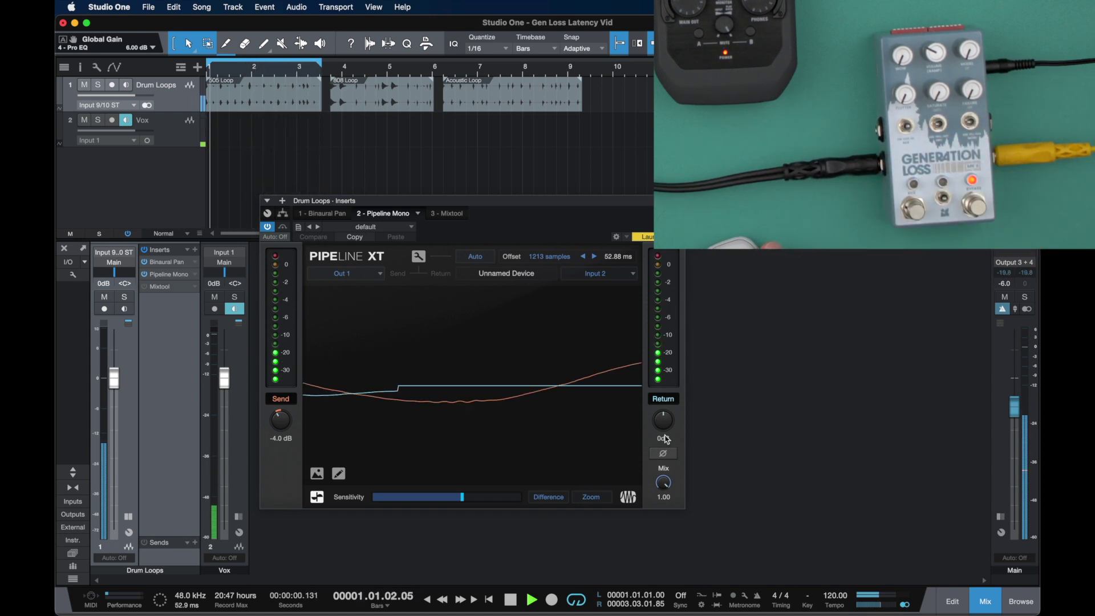
{"action": "left_click_drag", "start_coordinate": [663, 483], "coordinate": [662, 542]}
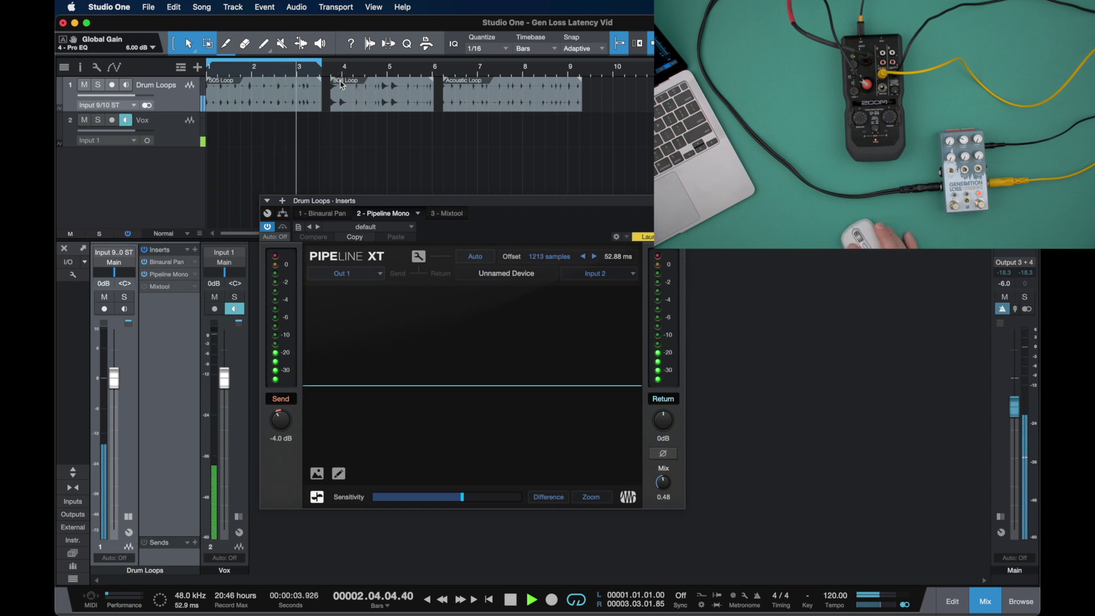
Move the loop range to bars 4–6 with P, resume looping, and push Pipeline Mix to fully wet 1.00
{"action": "left_click", "coordinate": [577, 599]}
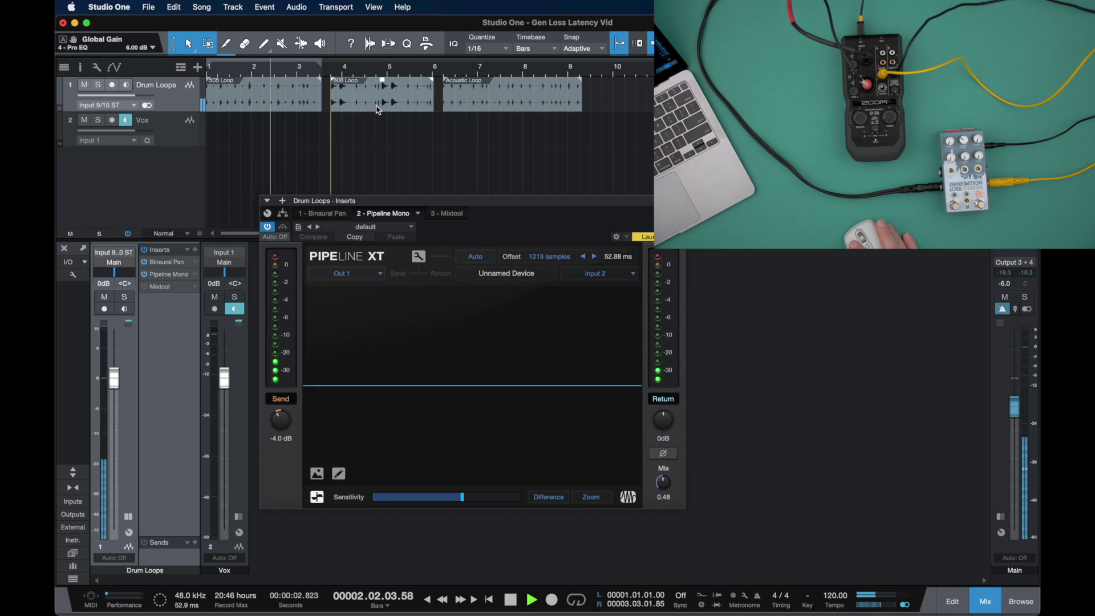
{"action": "key", "text": "p"}
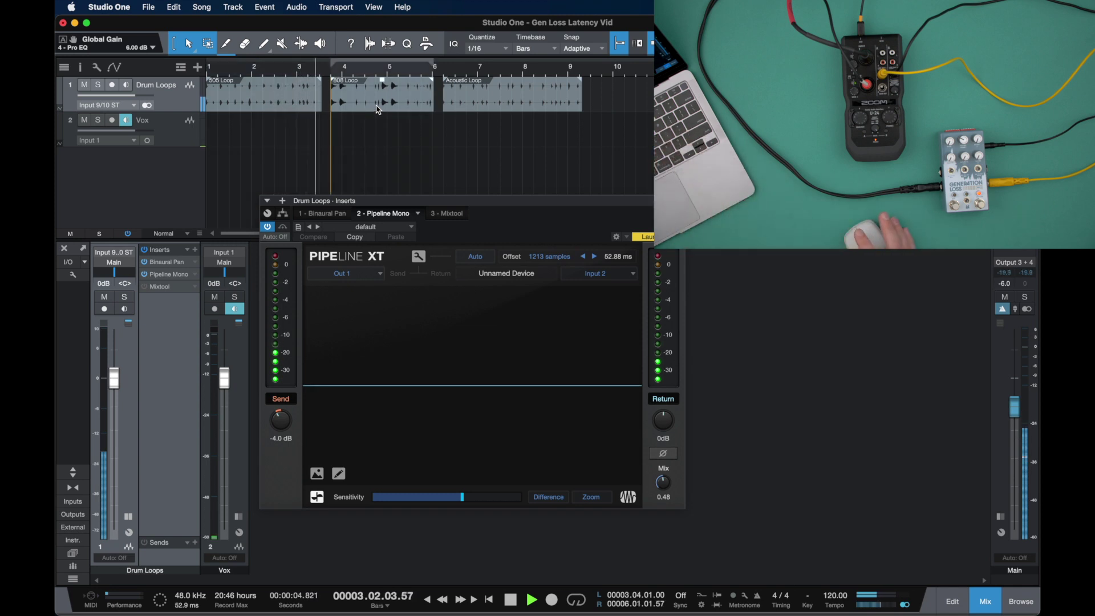
{"action": "left_click", "coordinate": [577, 599]}
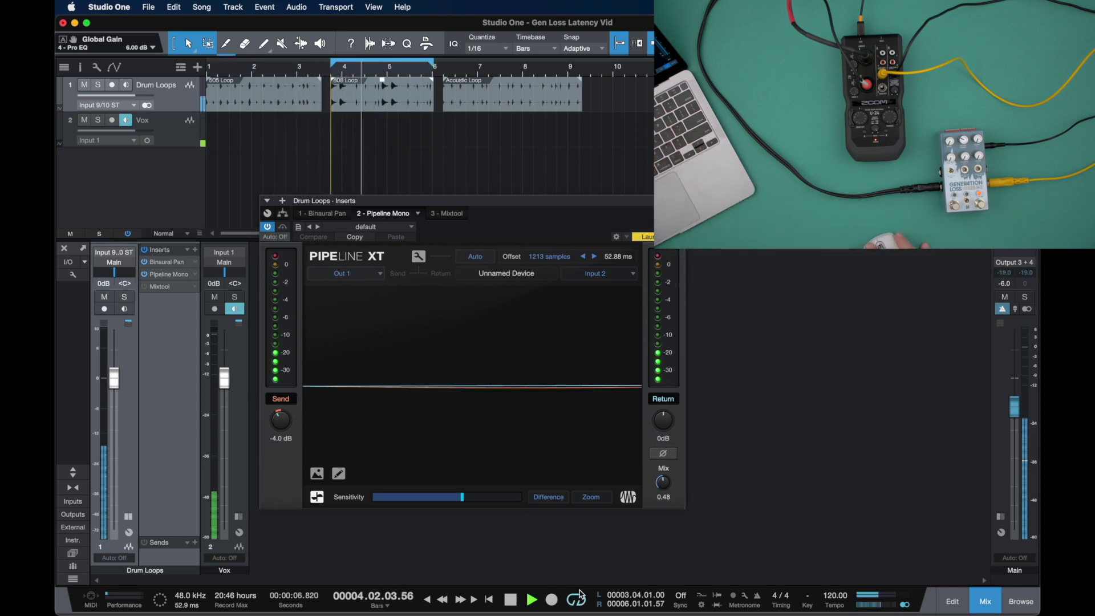
{"action": "left_click_drag", "start_coordinate": [666, 487], "coordinate": [731, 416]}
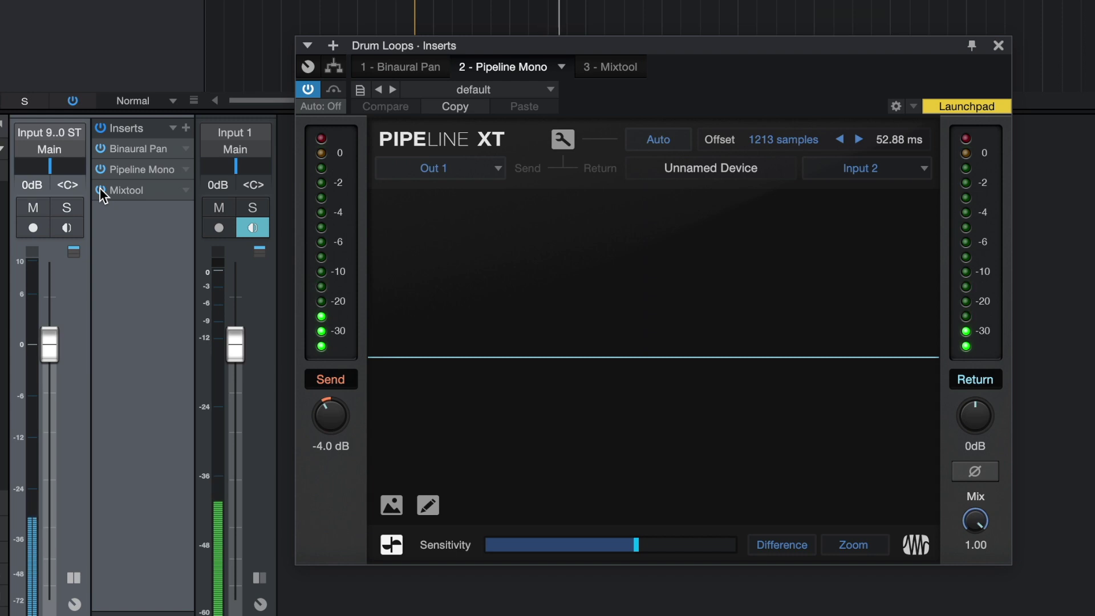
Bypass Mixtool, lower the Pipeline XT Mix to 0.46, then re-enable Mixtool
{"action": "left_click", "coordinate": [100, 190]}
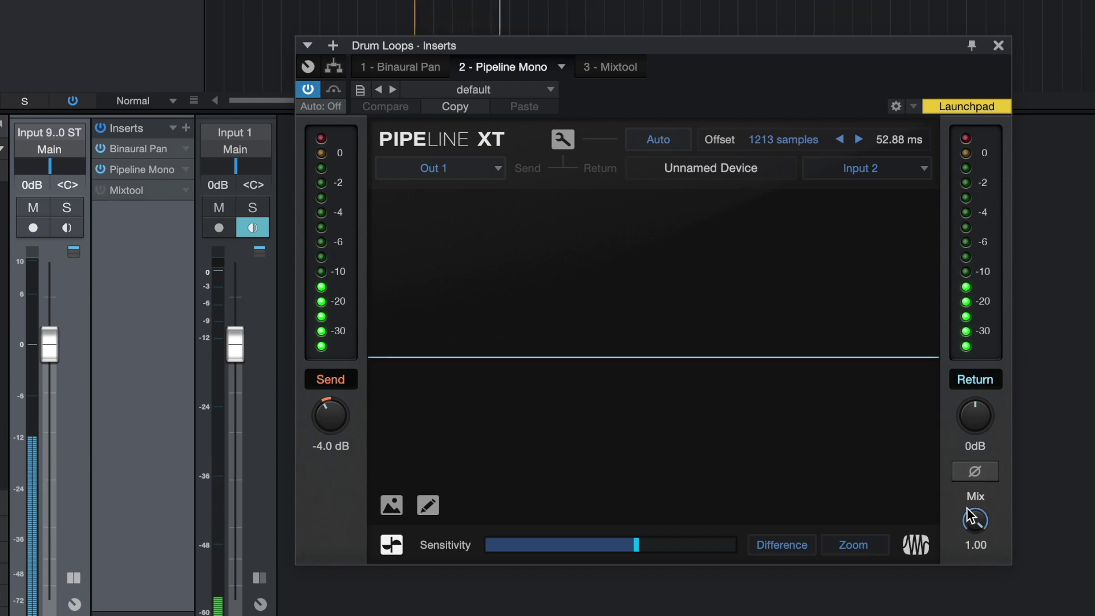
{"action": "left_click_drag", "start_coordinate": [978, 522], "coordinate": [980, 597]}
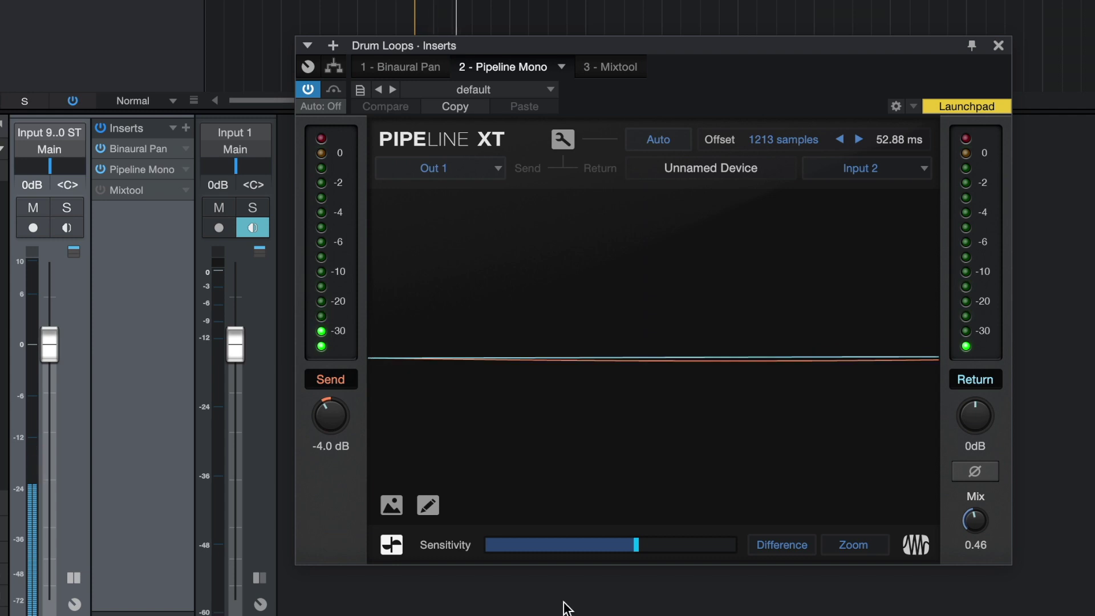
{"action": "left_click", "coordinate": [100, 190]}
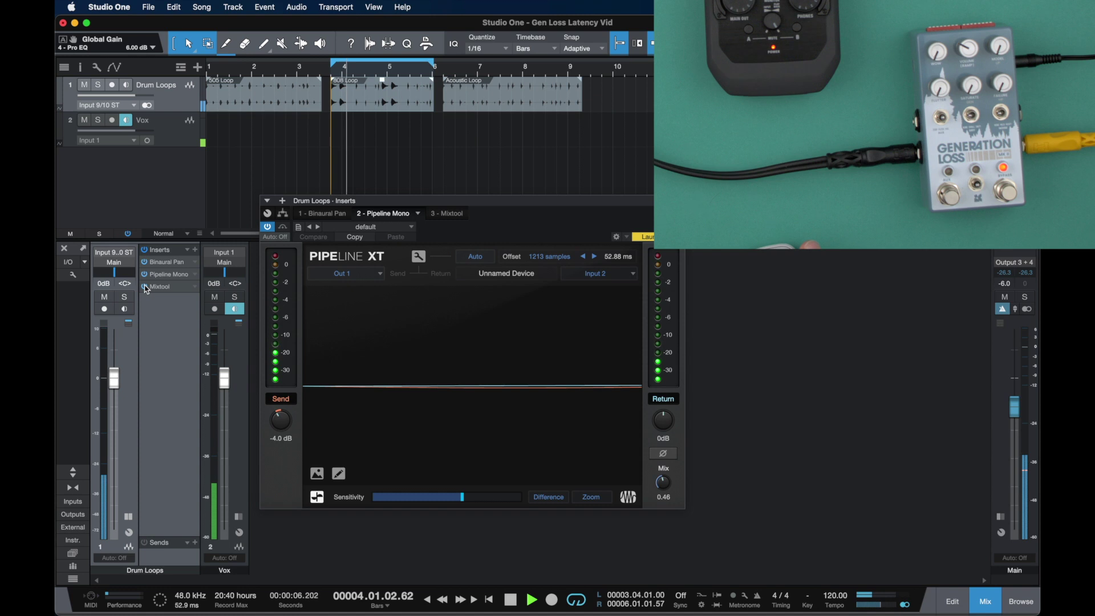
Sweep Pipeline Mix from 1.00 down to 0.20, then reset the loop range to the Acoustic Loop clip, bars 6–9
{"action": "left_click_drag", "start_coordinate": [669, 489], "coordinate": [682, 352]}
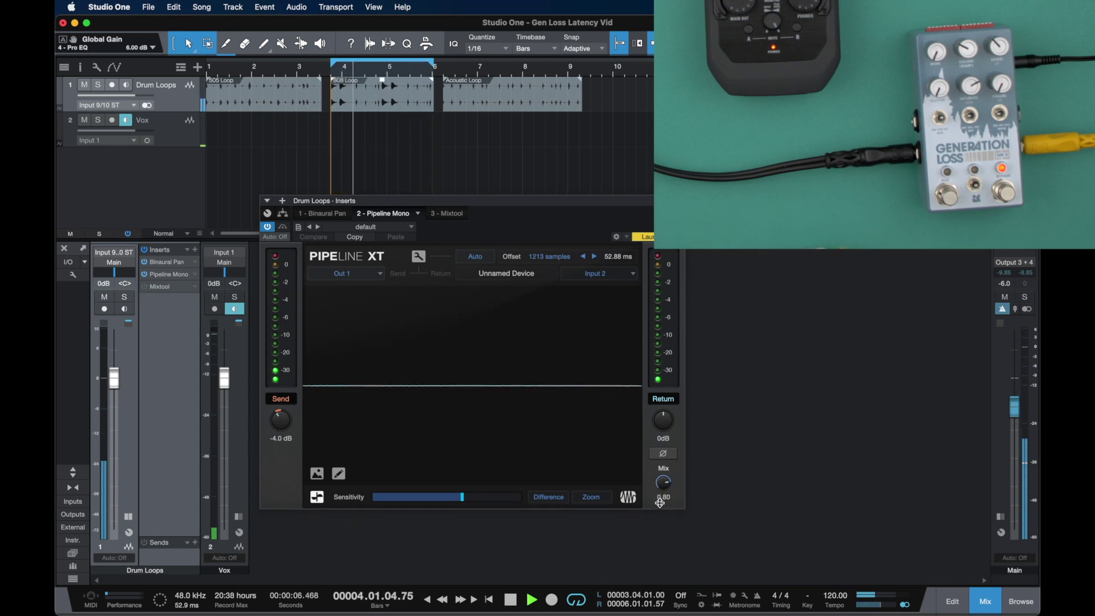
{"action": "left_click_drag", "start_coordinate": [661, 515], "coordinate": [669, 563]}
{"action": "left_click_drag", "start_coordinate": [663, 487], "coordinate": [666, 513]}
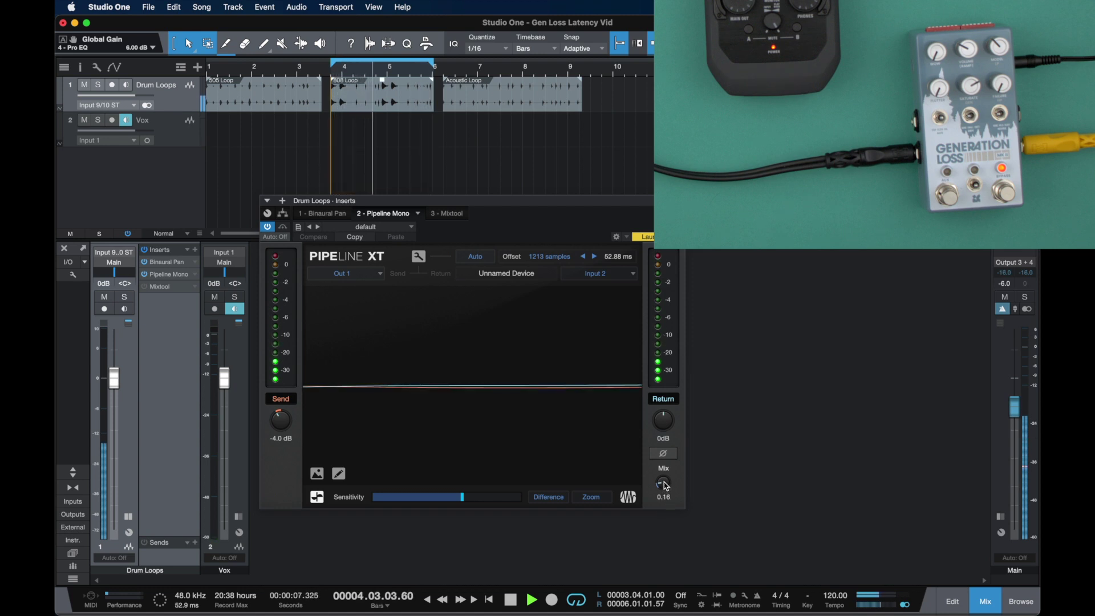
{"action": "left_click_drag", "start_coordinate": [665, 486], "coordinate": [665, 502]}
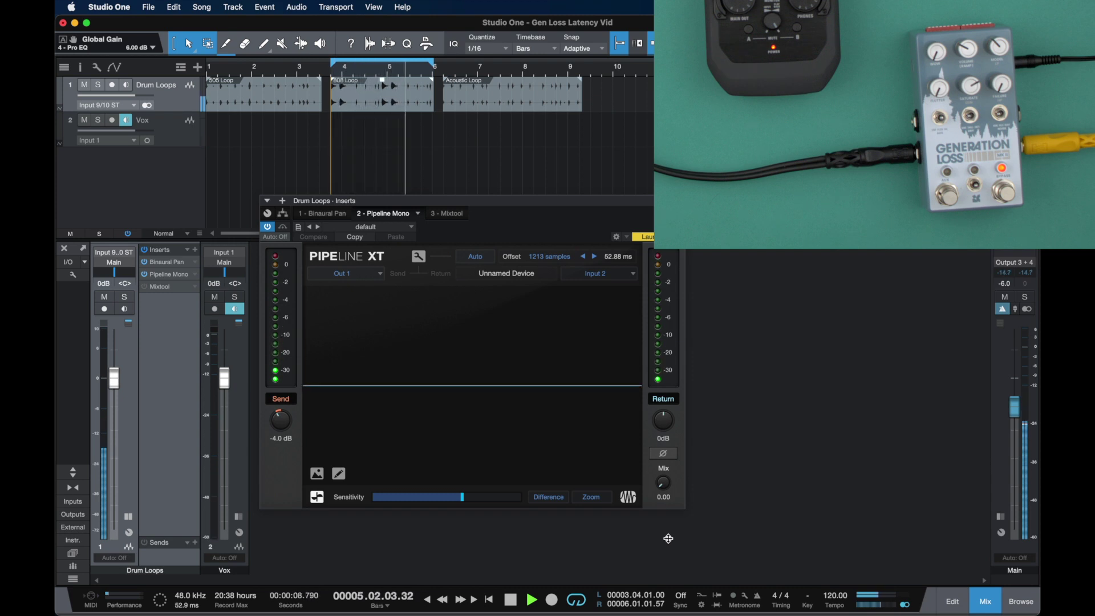
{"action": "left_click_drag", "start_coordinate": [675, 493], "coordinate": [675, 488]}
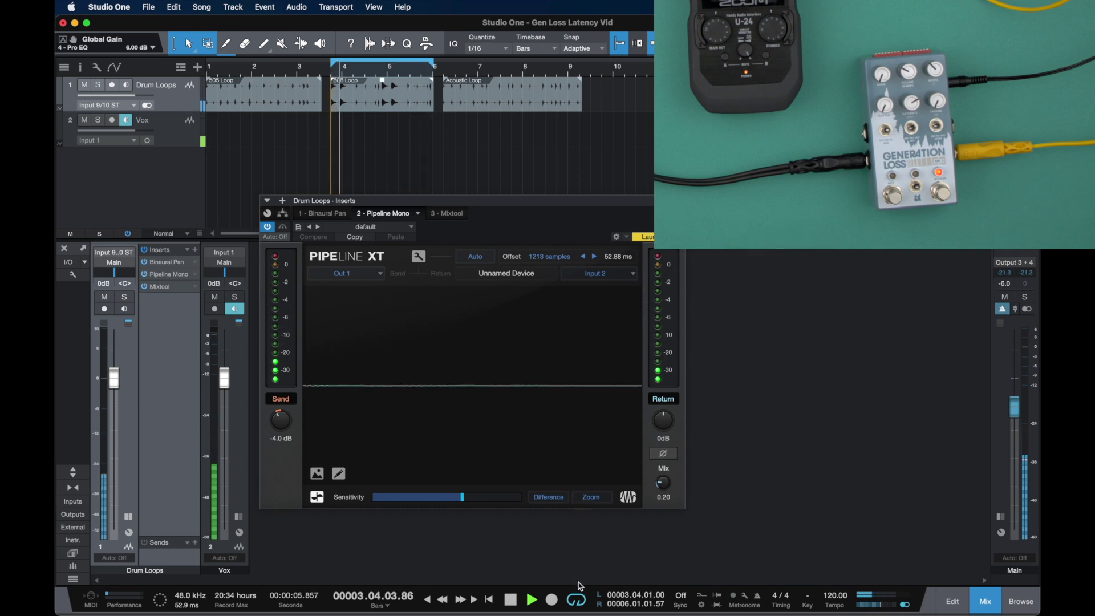
{"action": "left_click", "coordinate": [576, 600]}
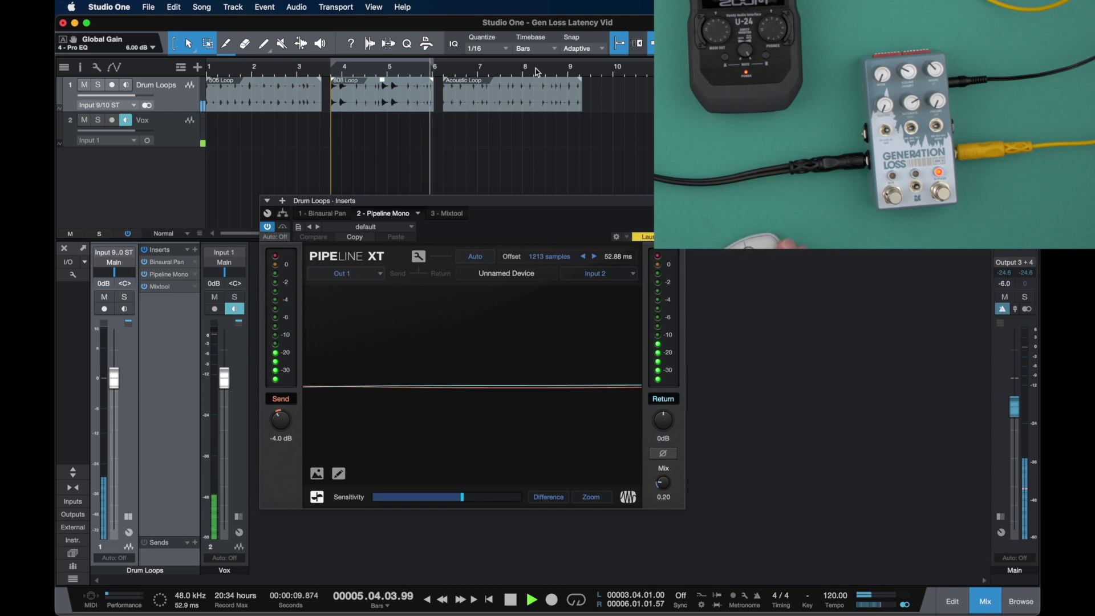
{"action": "key", "text": "p"}
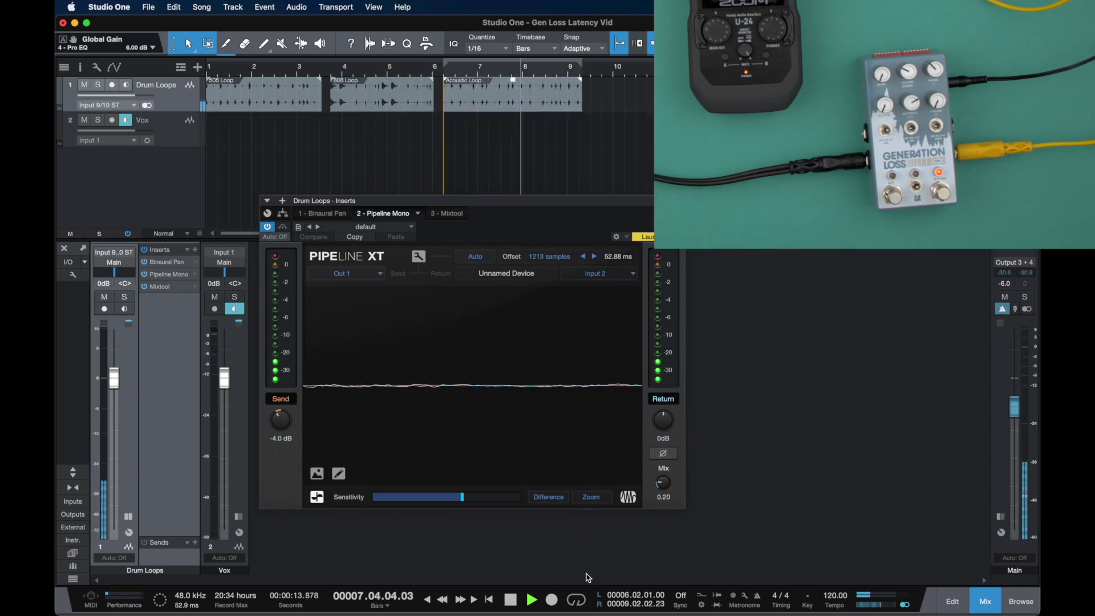
Resume looping bars 6–9 and sweep Pipeline Mix to 1.00, then 0.00, ending near 0.21
{"action": "left_click", "coordinate": [584, 601]}
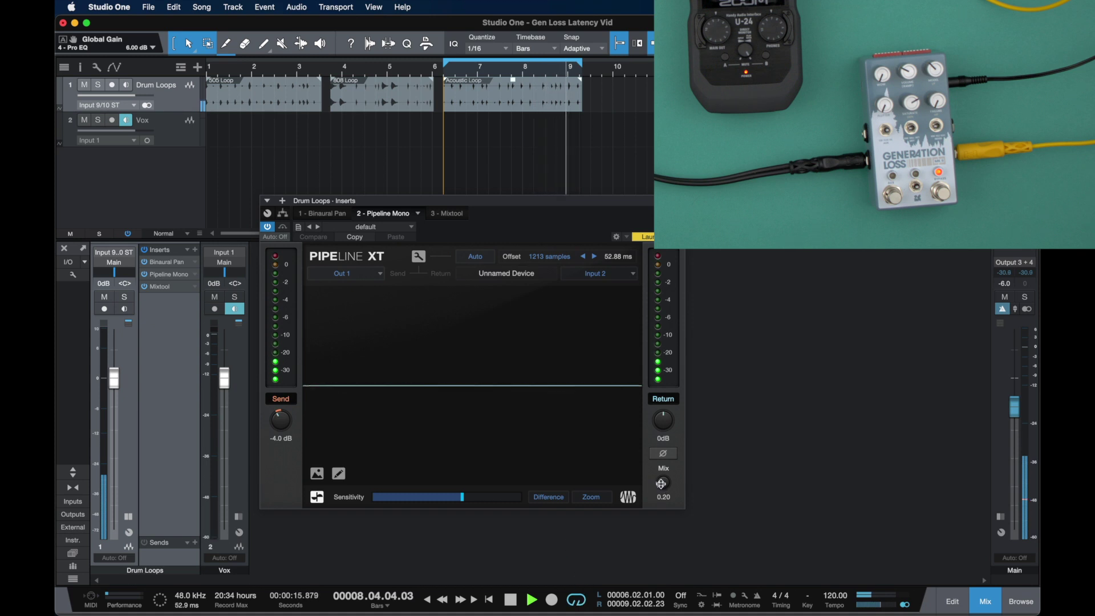
{"action": "left_click_drag", "start_coordinate": [663, 483], "coordinate": [682, 356]}
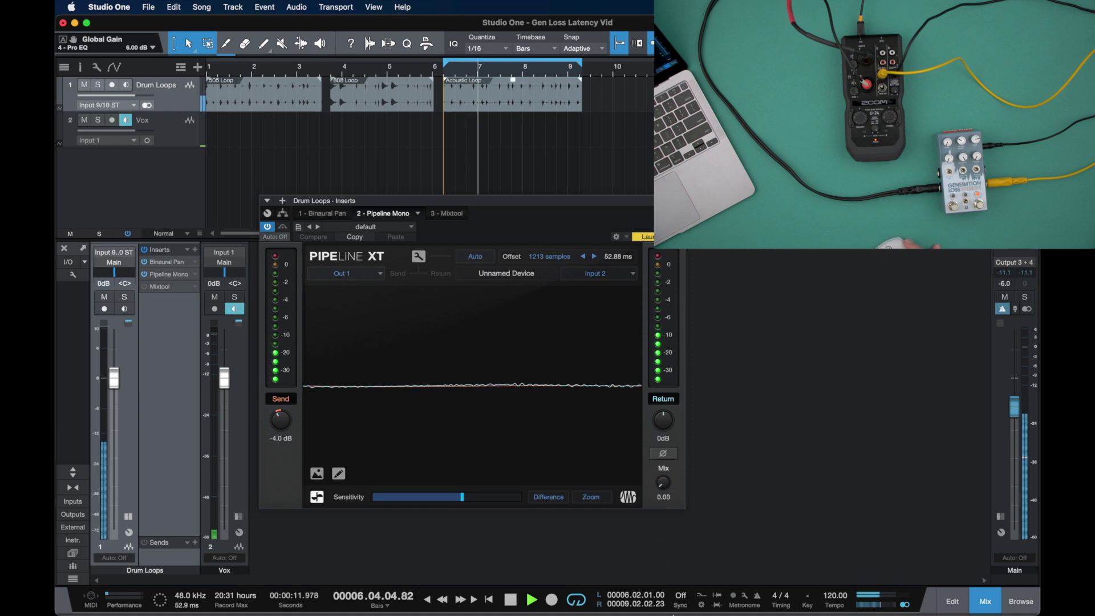
{"action": "mouse_move", "coordinate": [662, 480]}
{"action": "left_mouse_down"}
{"action": "mouse_move", "coordinate": [672, 496]}
{"action": "mouse_move", "coordinate": [669, 470]}
{"action": "left_mouse_up"}
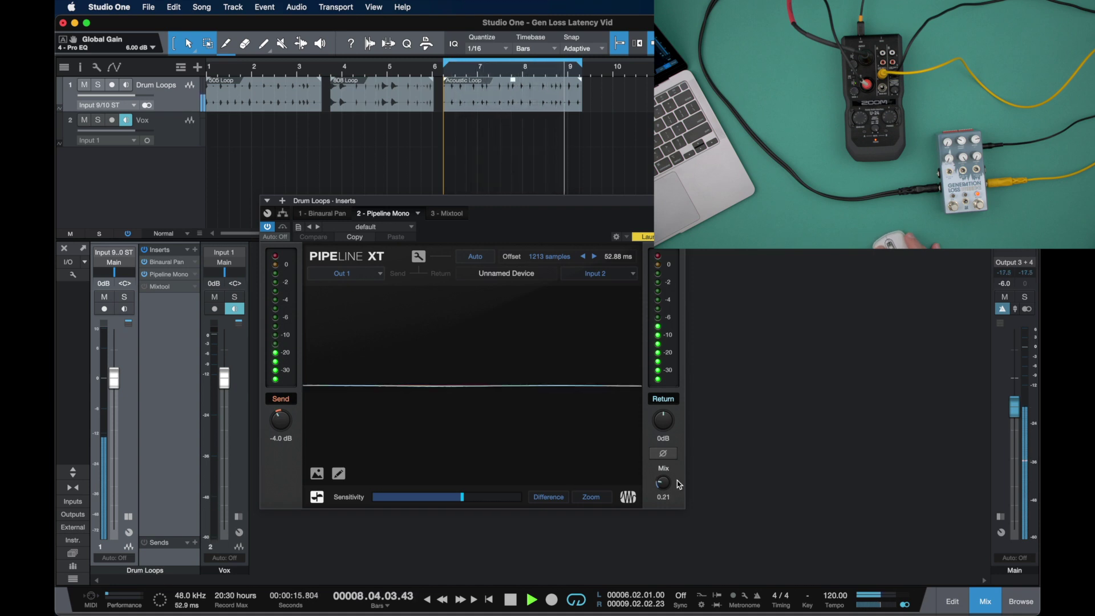
Turn on Mixtool on Drum Loops and sweep Pipeline Mix to 1.00, resting at 0.17
{"action": "left_click", "coordinate": [145, 286]}
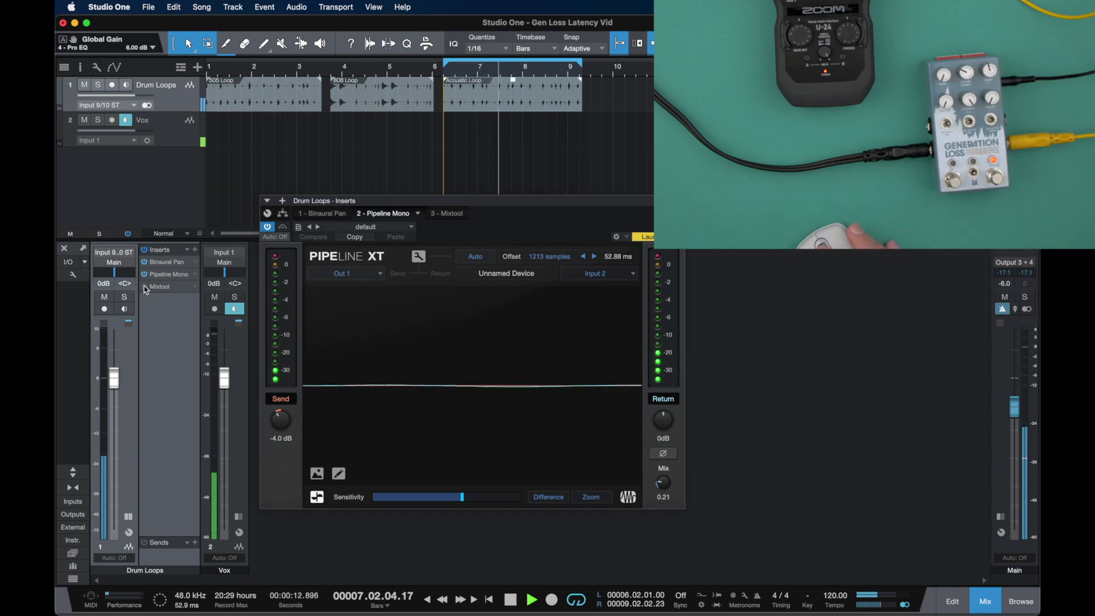
{"action": "mouse_move", "coordinate": [662, 483]}
{"action": "left_mouse_down"}
{"action": "mouse_move", "coordinate": [684, 377]}
{"action": "mouse_move", "coordinate": [674, 476]}
{"action": "left_mouse_up"}
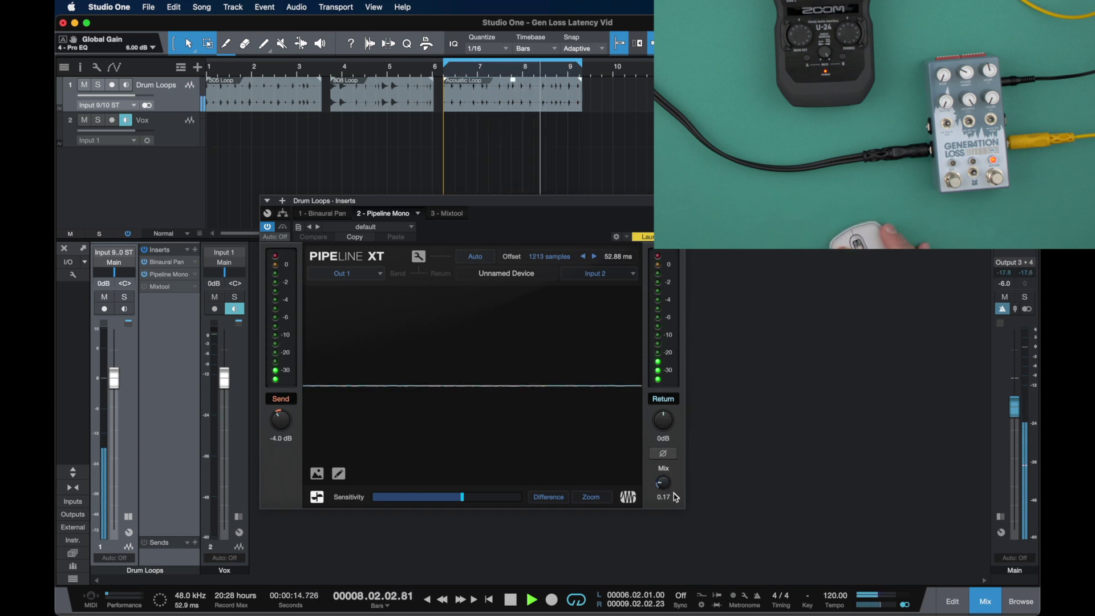
Insert the UADx 1176LN Rev E Compressor from Dynamics on Drum Loops and raise its Input to about -13.44 dB
{"action": "left_click", "coordinate": [195, 251]}
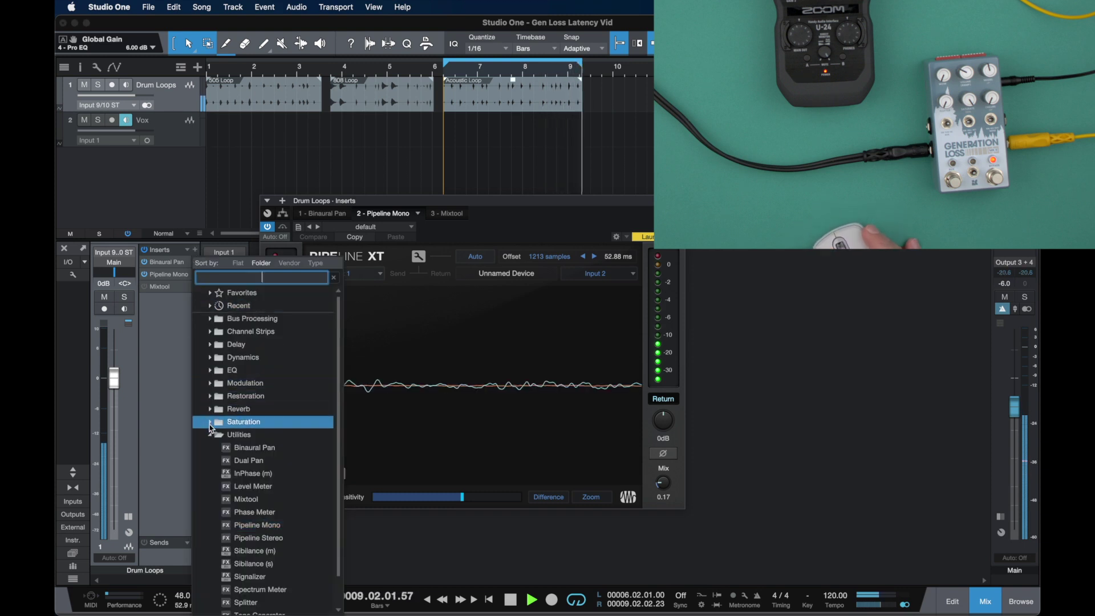
{"action": "left_click", "coordinate": [210, 434]}
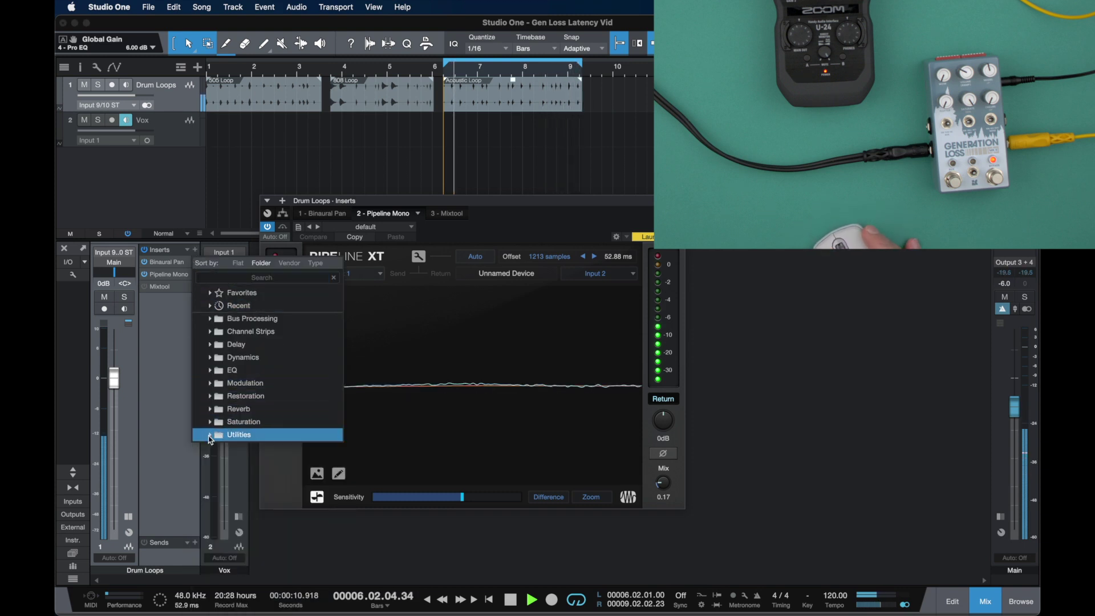
{"action": "left_click", "coordinate": [210, 357]}
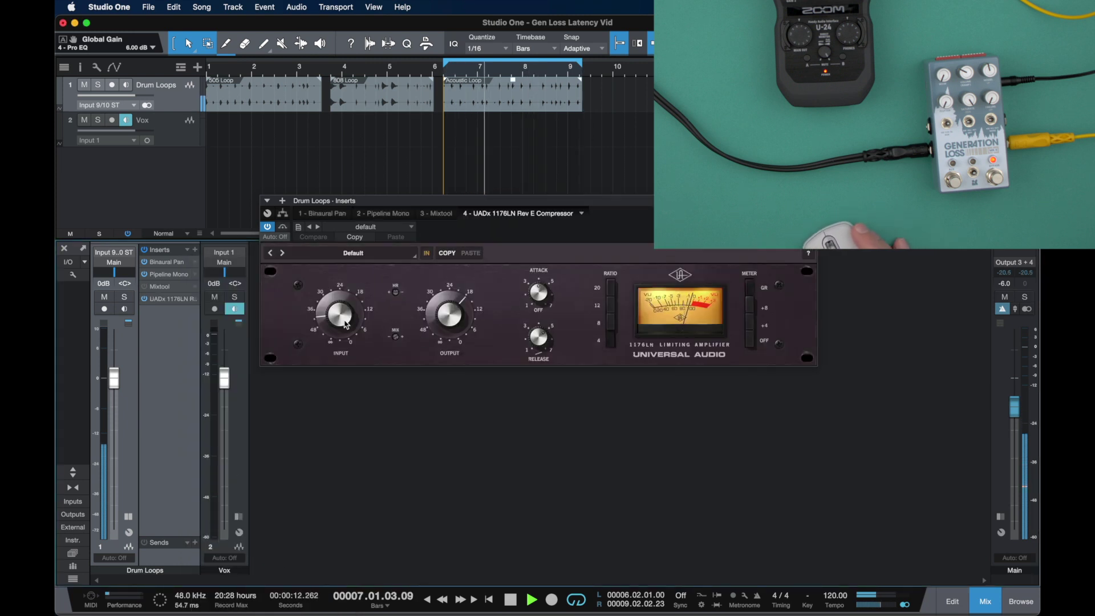
{"action": "left_click_drag", "start_coordinate": [347, 323], "coordinate": [350, 294]}
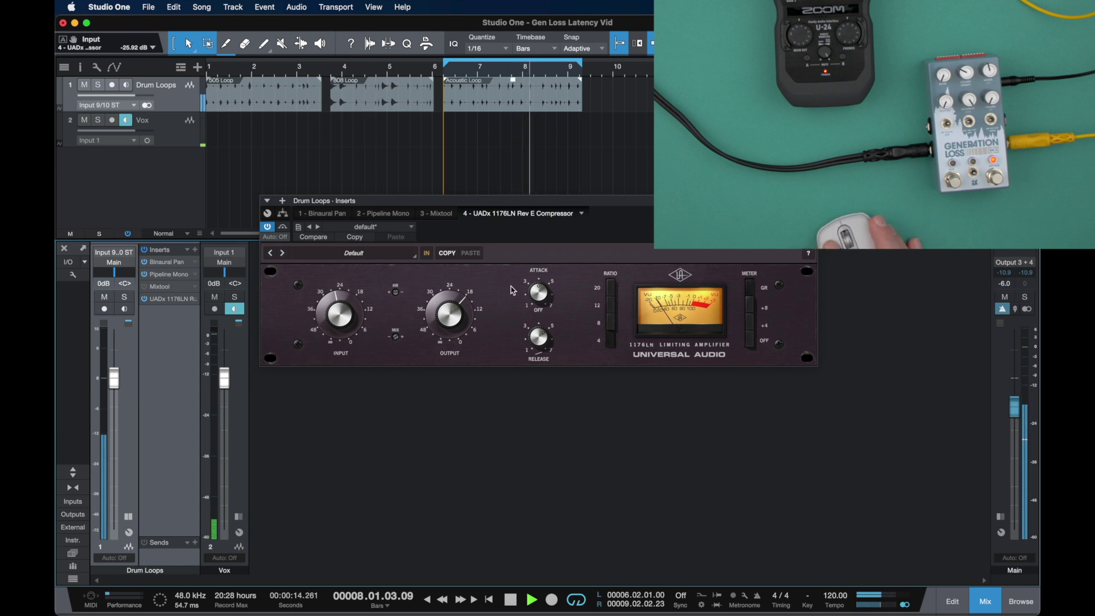
{"action": "left_click_drag", "start_coordinate": [355, 317], "coordinate": [341, 290]}
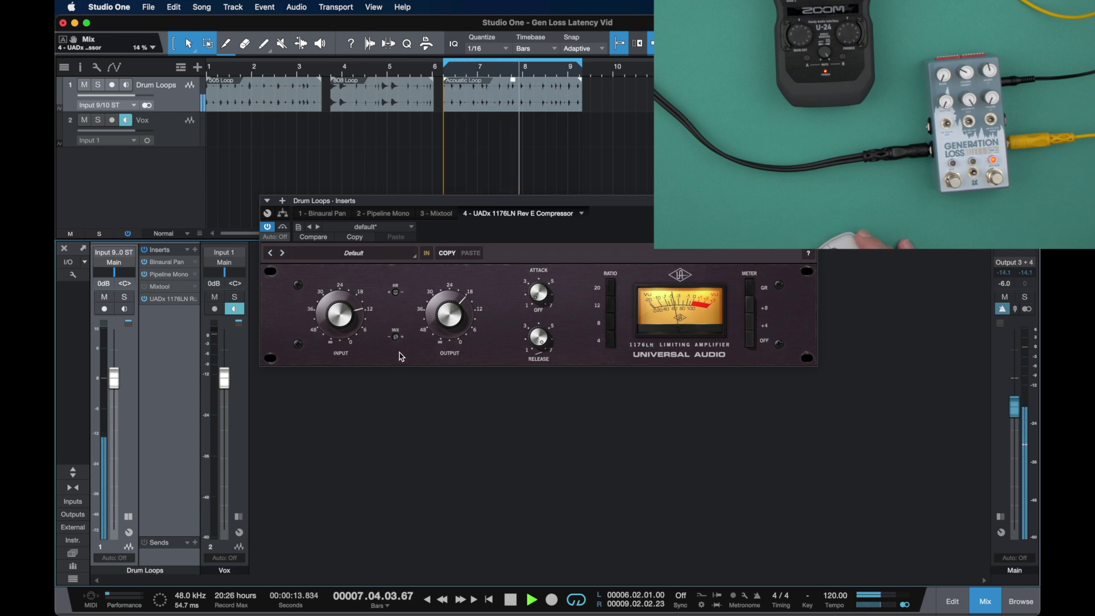
Set Pipeline Mono's Mix to 0.72 and place Mixtool after the UADx 1176LN compressor
{"action": "left_click", "coordinate": [382, 214]}
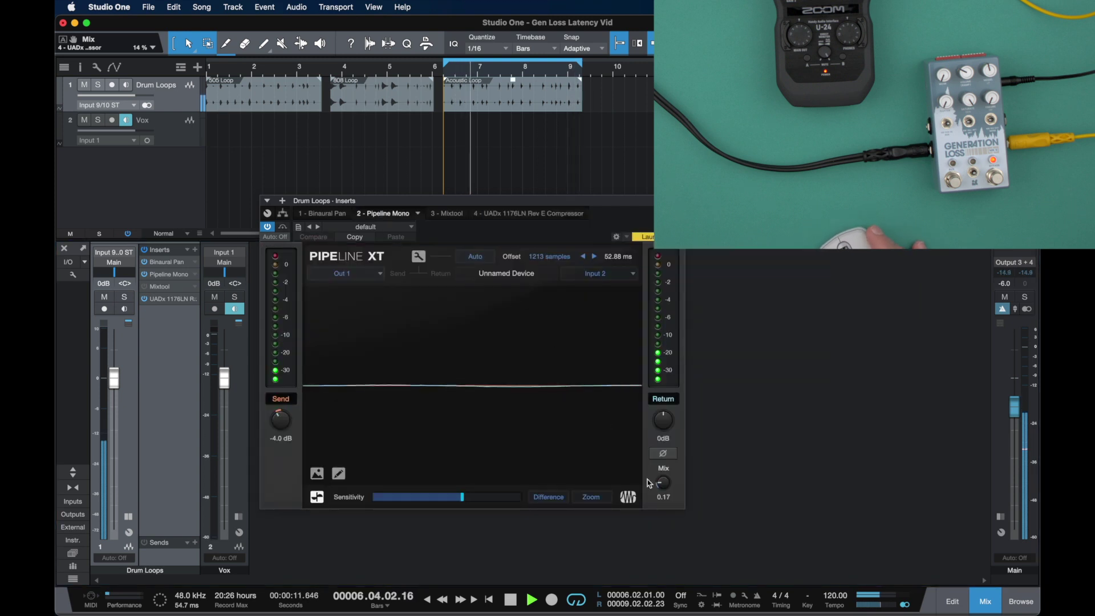
{"action": "mouse_move", "coordinate": [662, 483]}
{"action": "left_mouse_down"}
{"action": "mouse_move", "coordinate": [666, 515]}
{"action": "mouse_move", "coordinate": [673, 466]}
{"action": "left_mouse_up"}
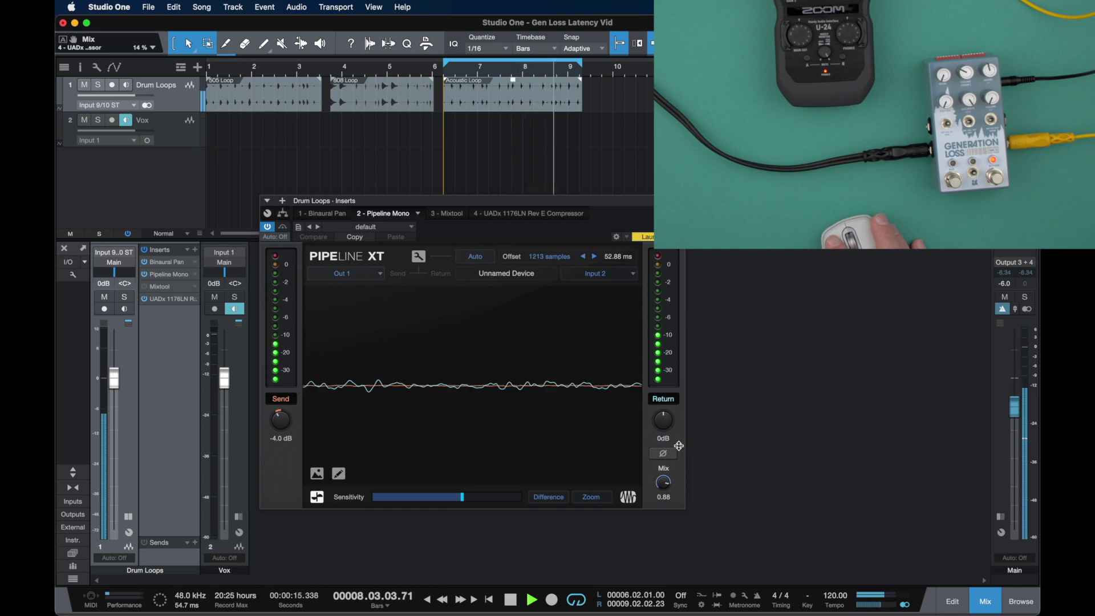
{"action": "left_click_drag", "start_coordinate": [674, 472], "coordinate": [671, 543]}
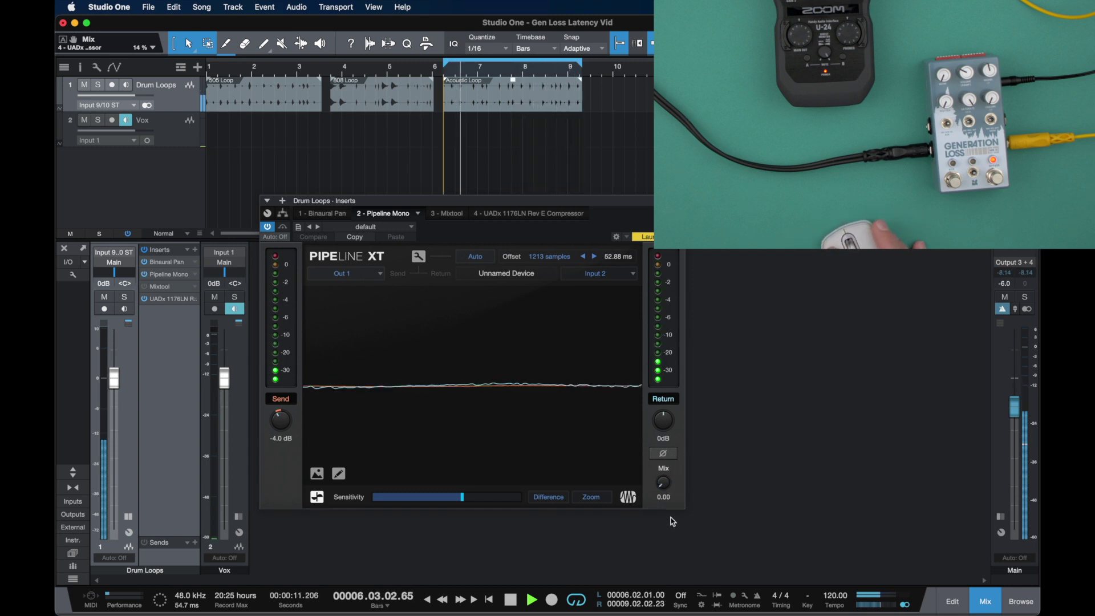
{"action": "left_click_drag", "start_coordinate": [669, 463], "coordinate": [672, 443]}
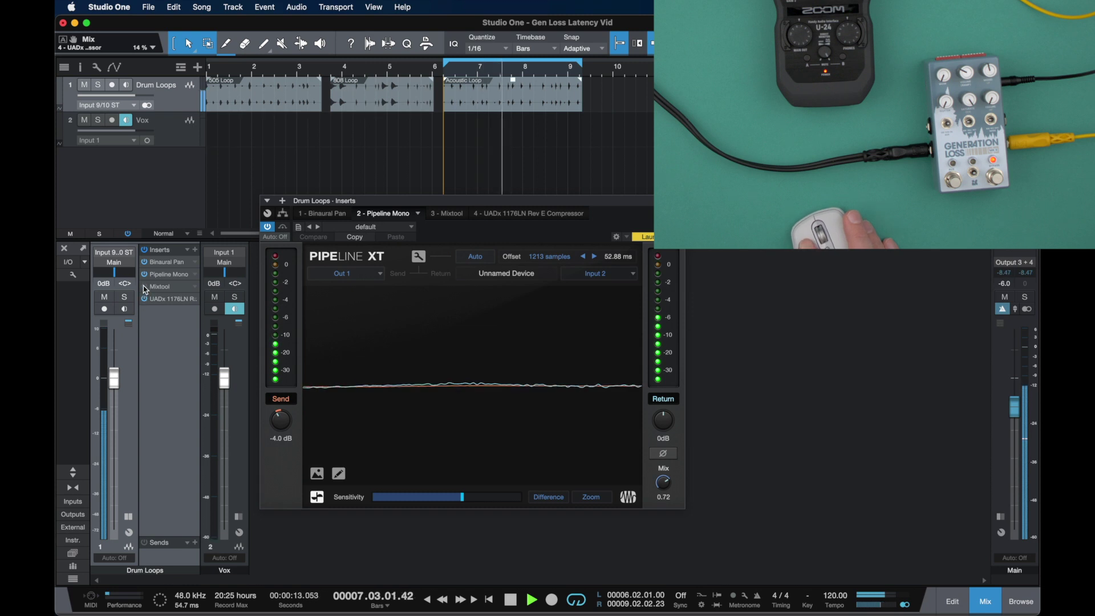
{"action": "left_click_drag", "start_coordinate": [145, 286], "coordinate": [155, 300]}
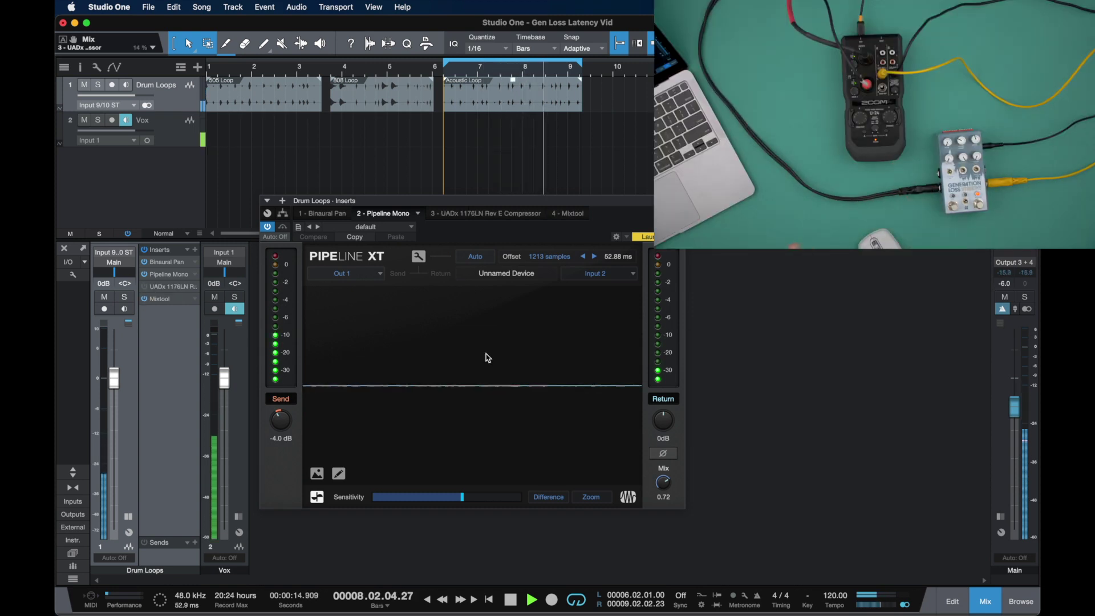